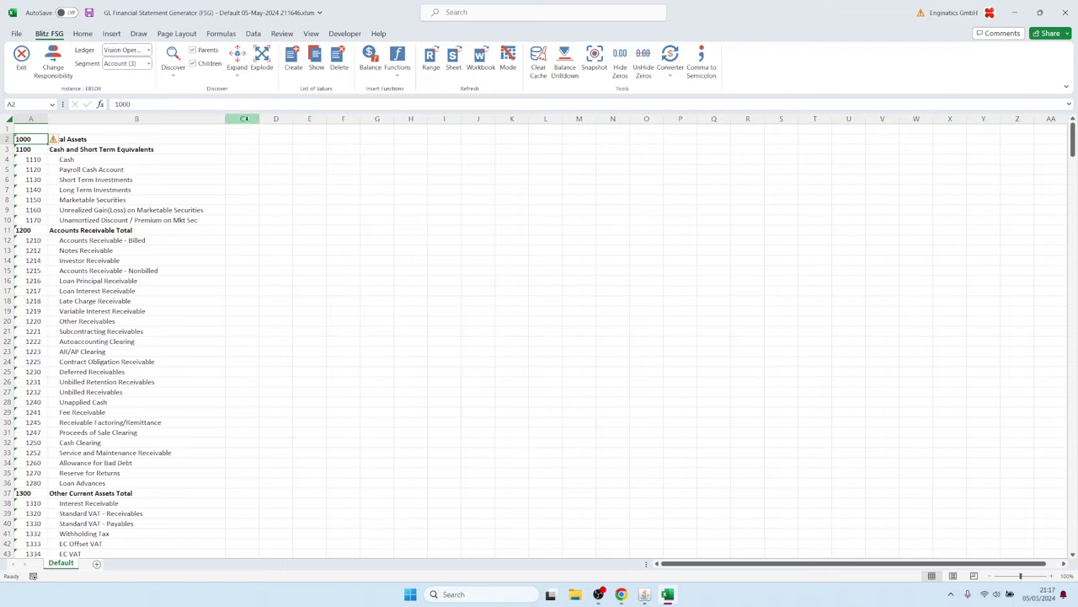
- Create a Period Name list of values in cell C1
left_click(246, 128)
left_click(292, 59)
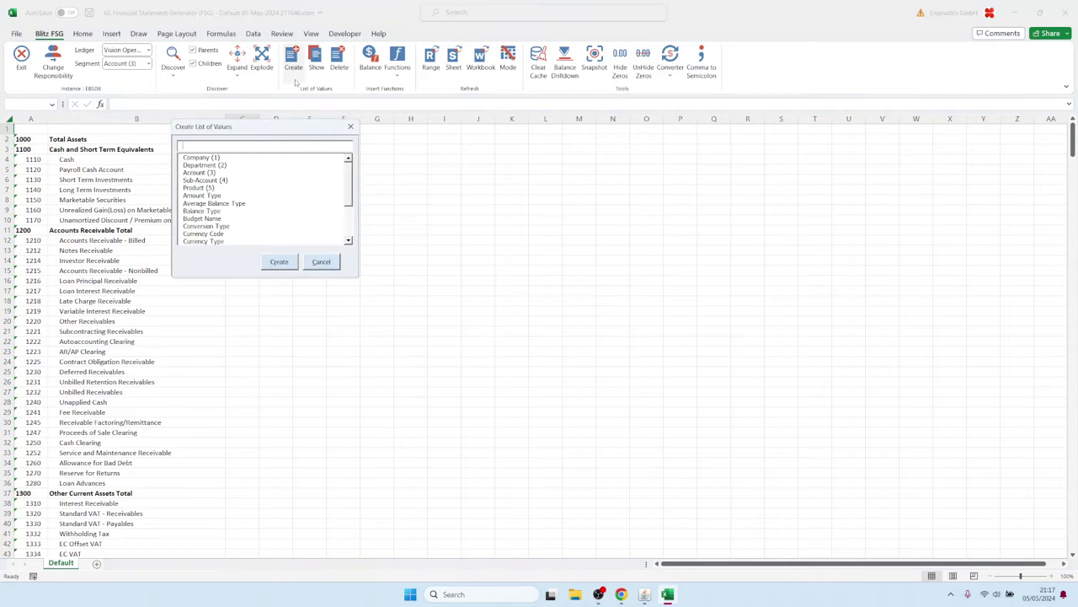
type("per")
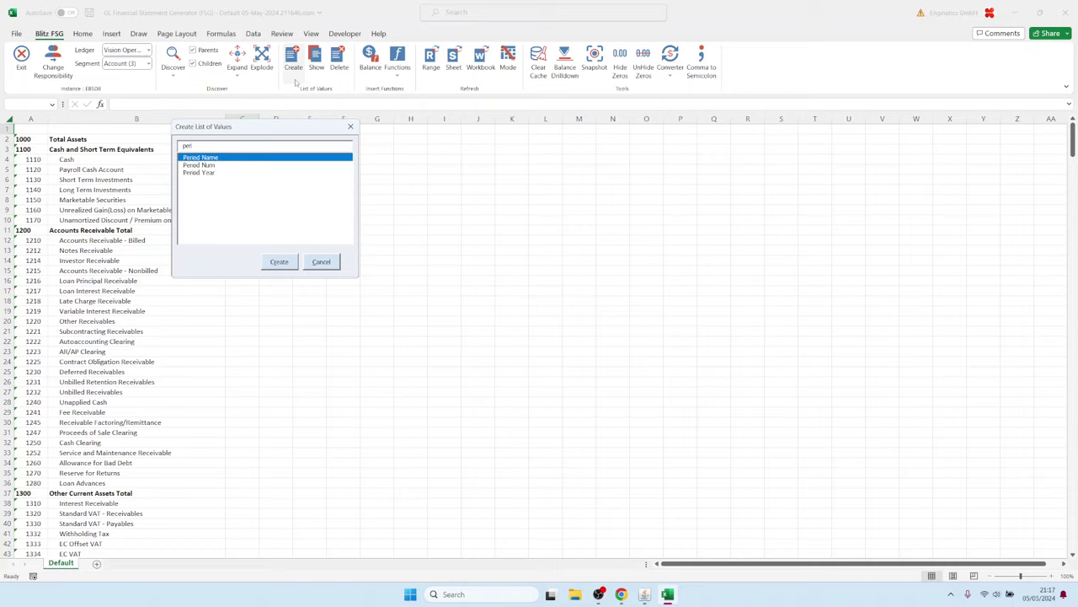
key("Return")
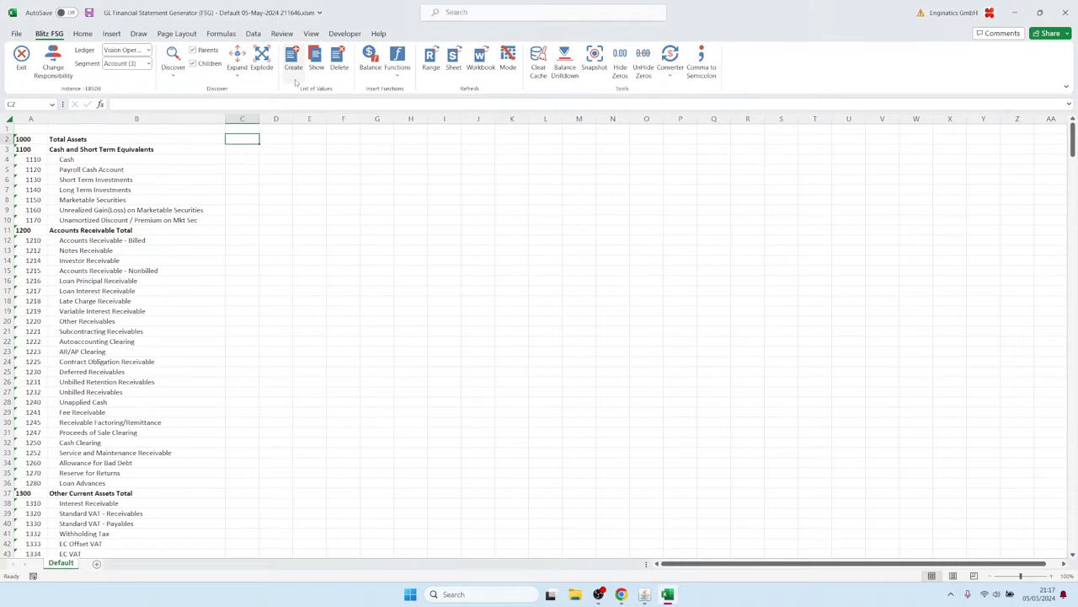
- Pick the period Jan-08 from the list of values in cell C1
double_click(246, 137)
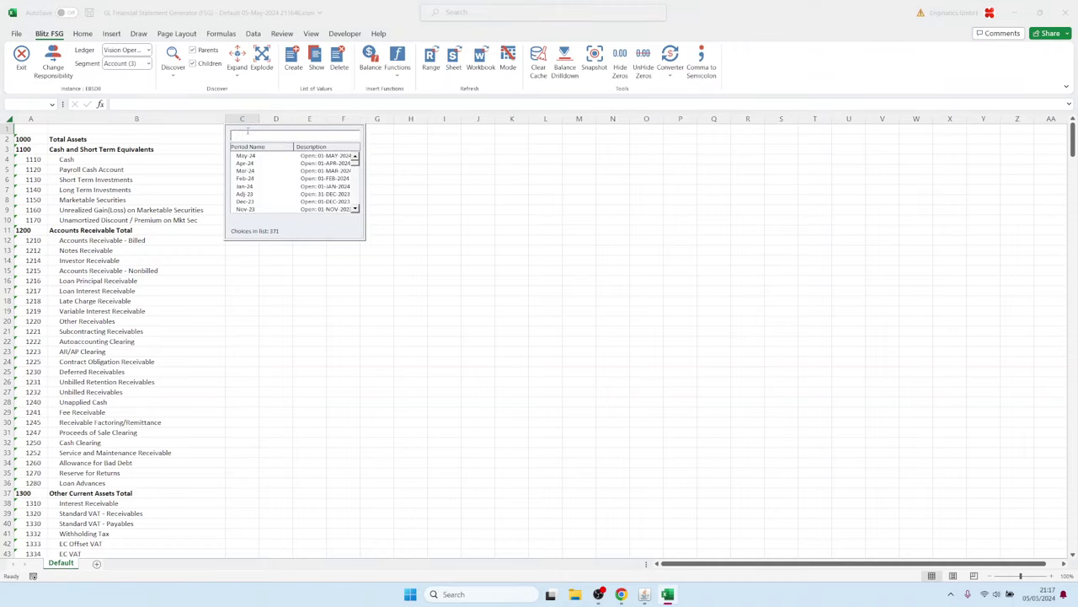
type("jan-08")
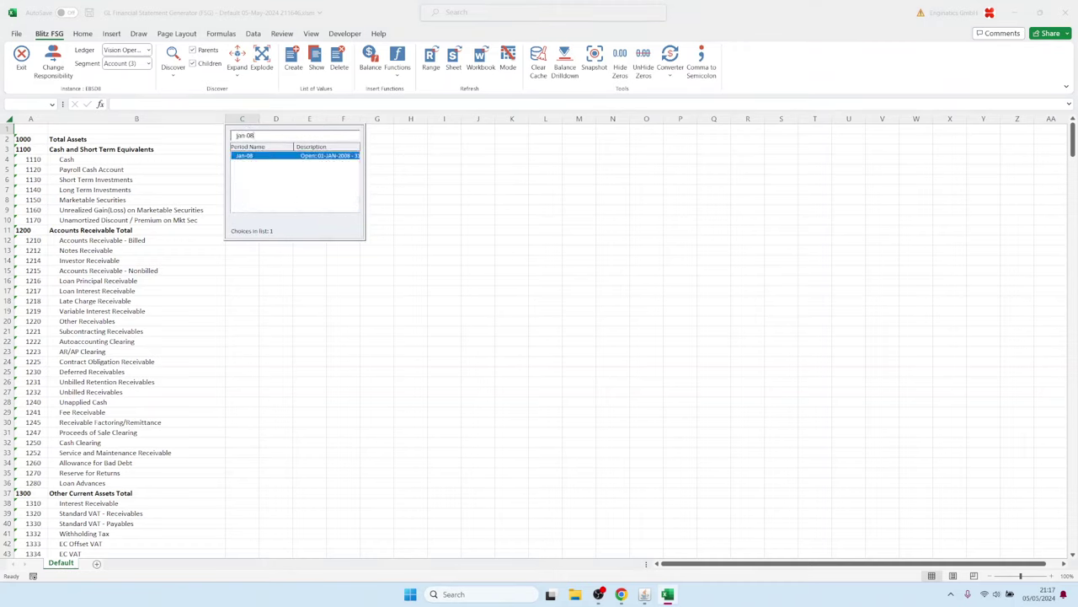
key("Return")
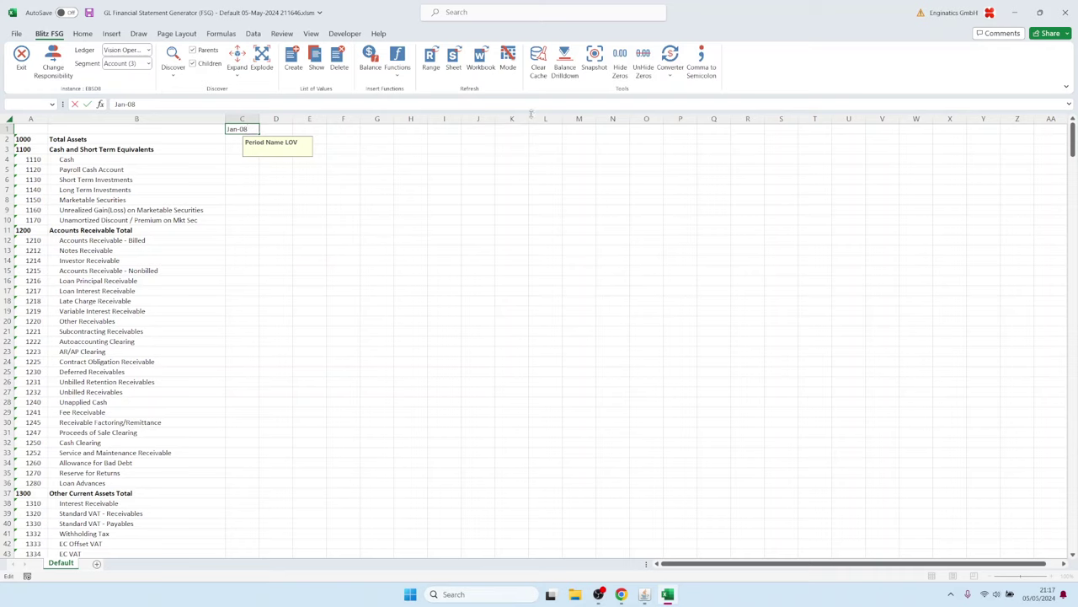
left_click(257, 130)
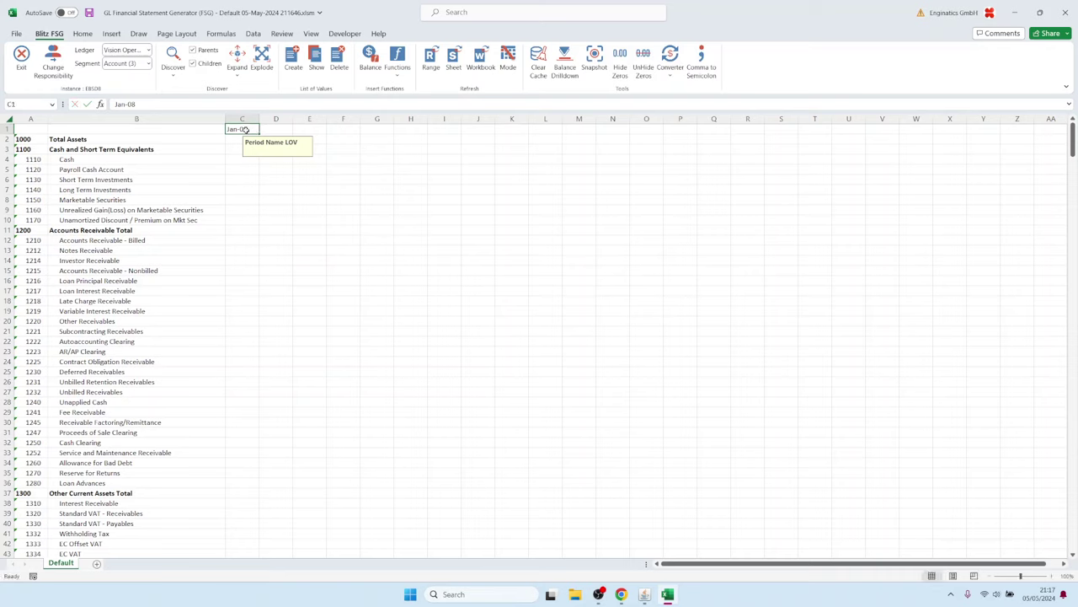
- Fill C1:N1 with the consecutive periods Jan-08 to Dec-08 by discovering the Period Name segment rightward
key("shift+Right")
key("shift+Right")
key("shift+Right")
key("shift+Right")
key("shift+Right")
key("shift+Right")
key("shift+Right")
key("shift+Right")
key("shift+Right")
key("shift+Right")
key("shift+Right")
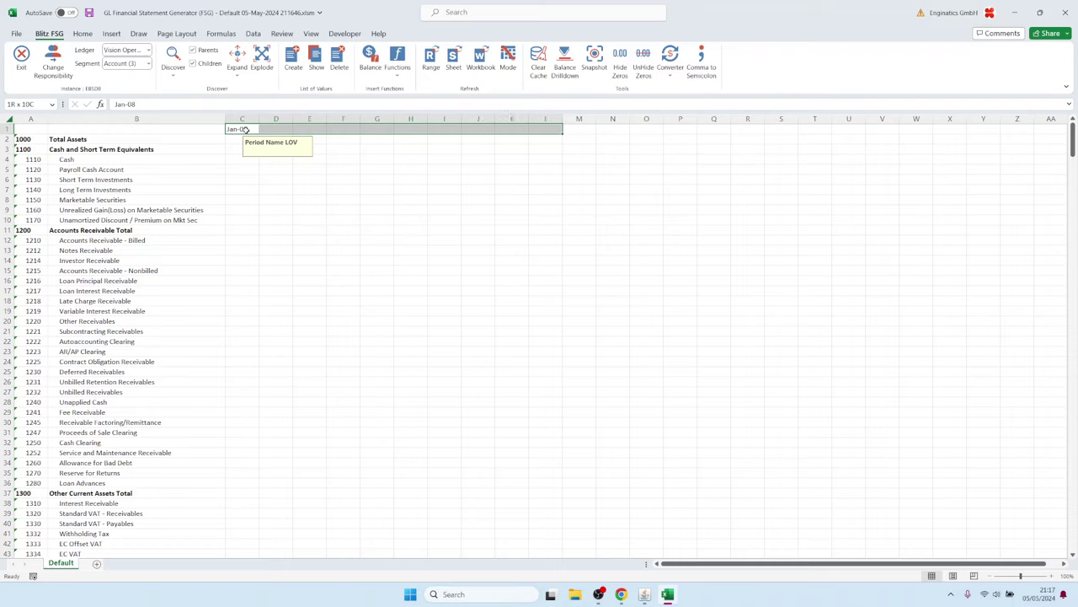
left_click(123, 64)
left_click(126, 140)
left_click(173, 67)
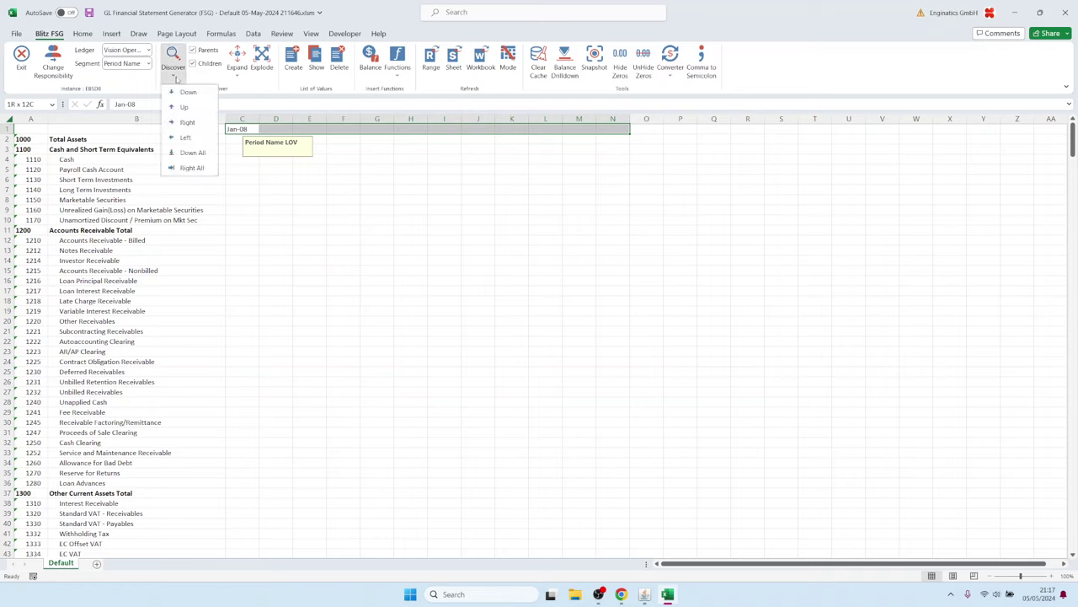
left_click(184, 123)
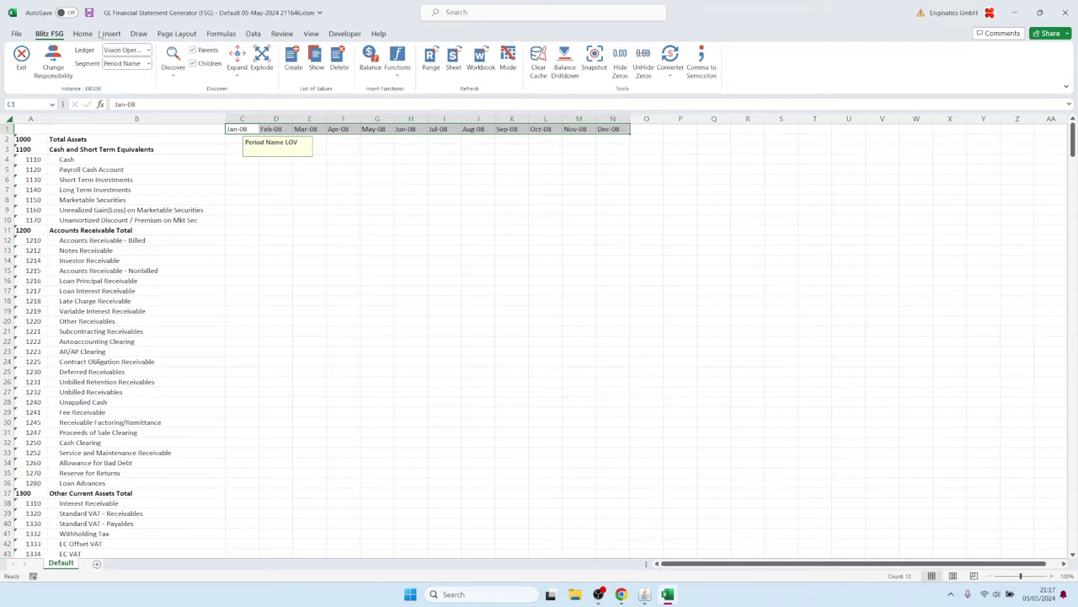
- Make the period headers in row 1 bold and freeze the top row
left_click(84, 35)
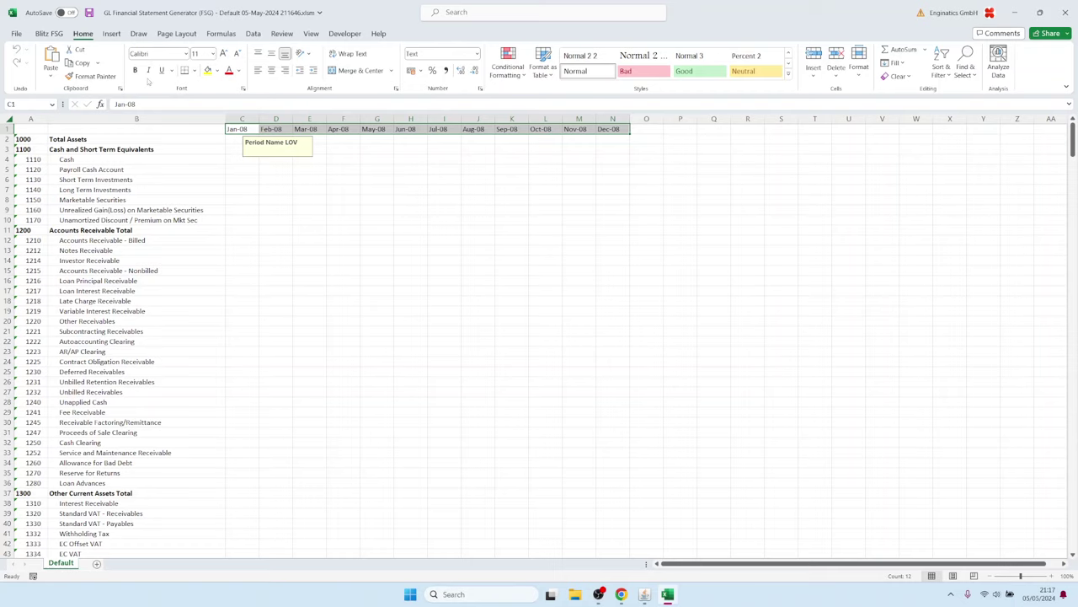
left_click(136, 70)
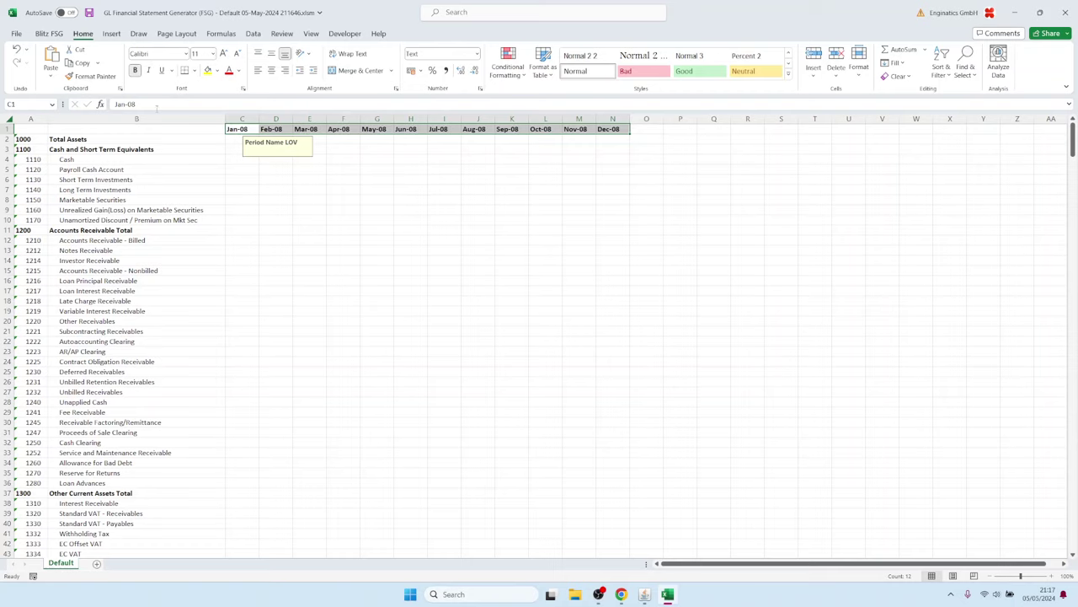
left_click(7, 128)
left_click(311, 34)
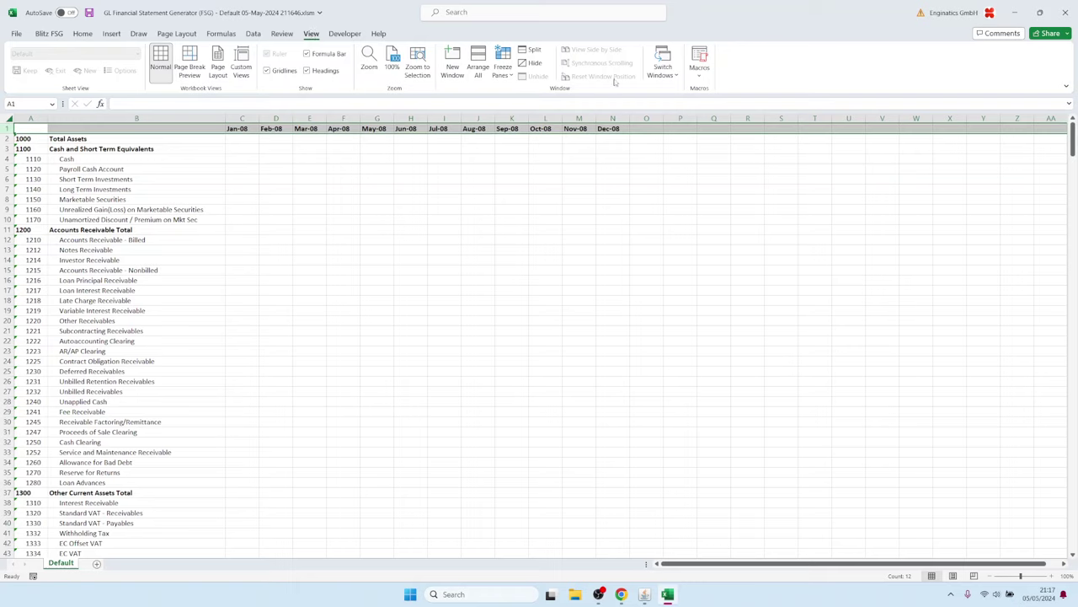
left_click(504, 69)
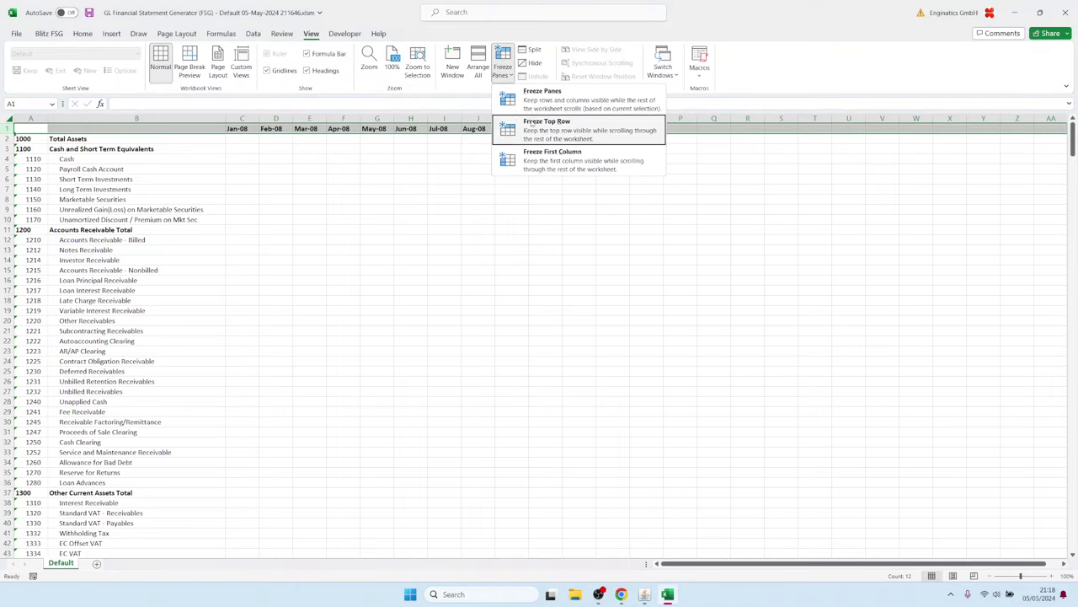
left_click(539, 186)
left_click(66, 159)
left_click(29, 128)
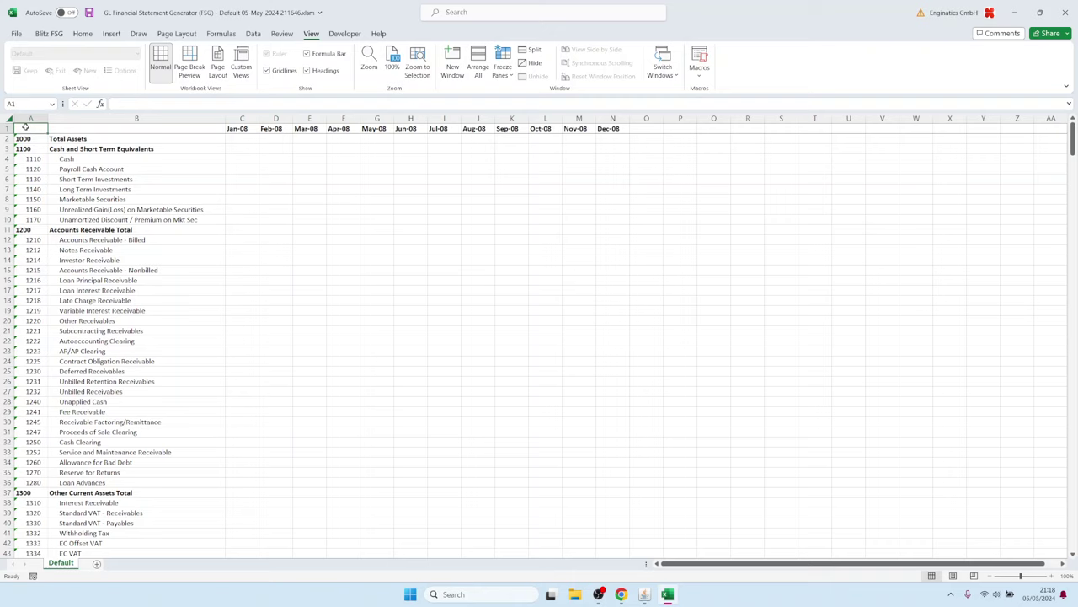
- Examine the account codes in column A and the period headers in row 1 that the balance function can reference
left_click(49, 34)
left_click(235, 142)
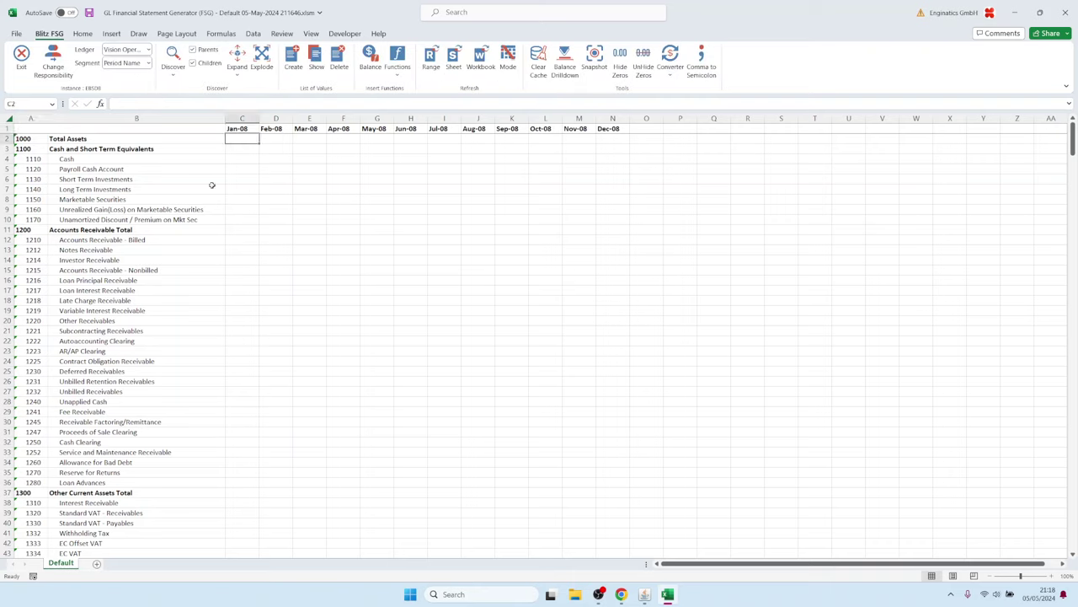
left_click_drag(33, 140, 32, 250)
left_click(28, 140)
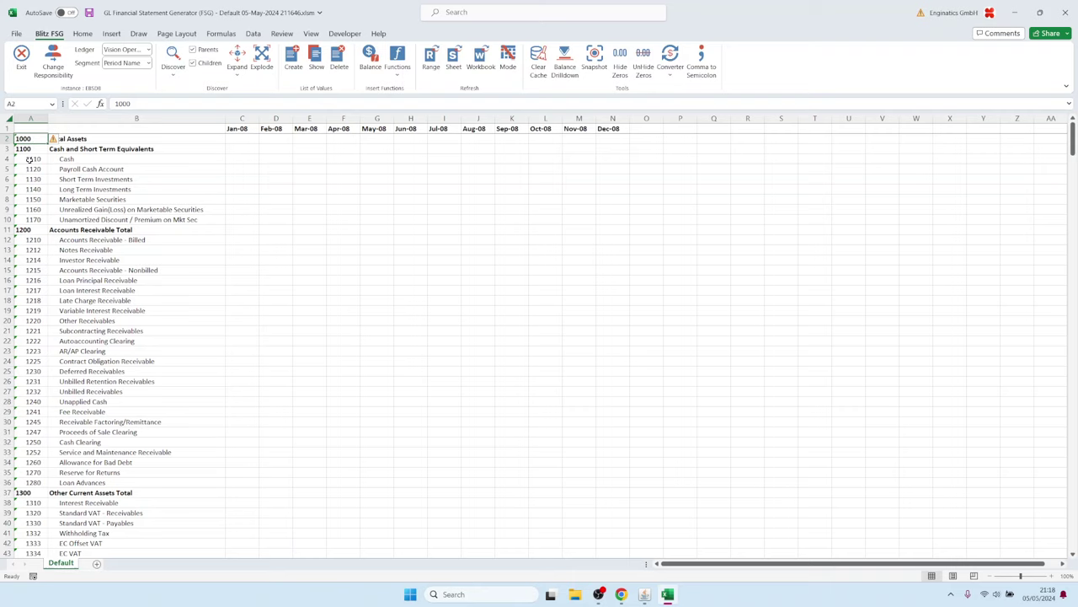
left_click_drag(32, 159, 33, 201)
left_click_drag(250, 135, 609, 126)
left_click(193, 152)
- Start a Balance function for cell C2 and link its period name to the Jan-08 header as =C$1
left_click(237, 139)
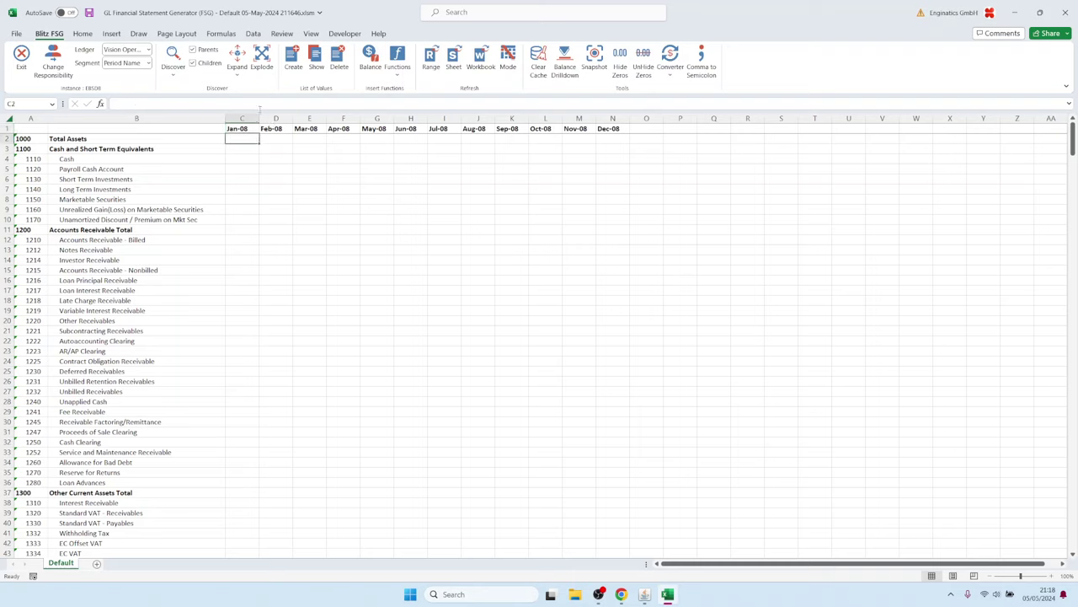
left_click(370, 63)
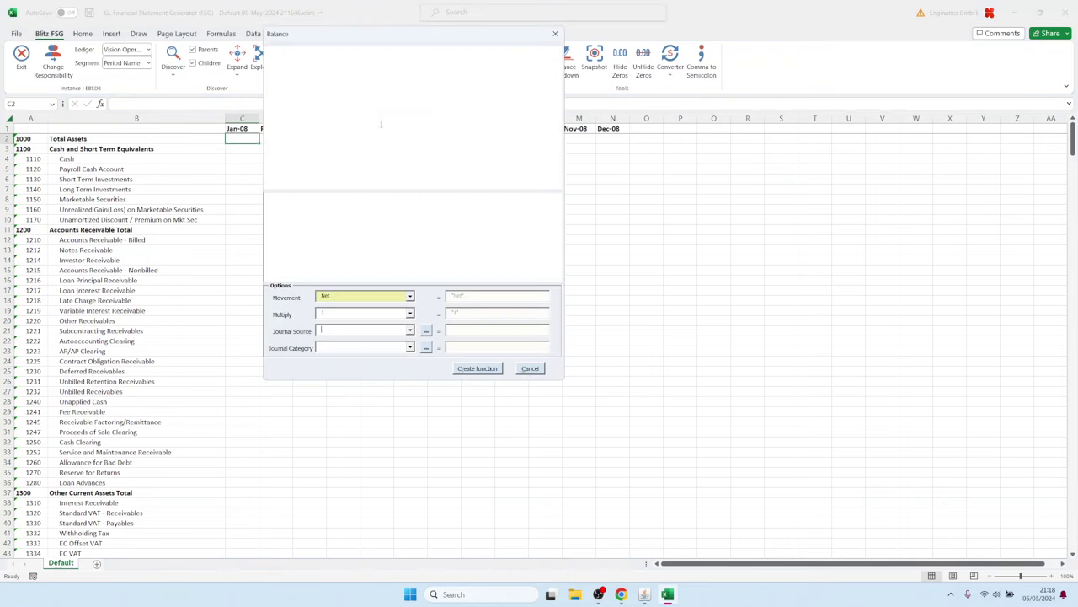
left_click_drag(375, 31, 415, 159)
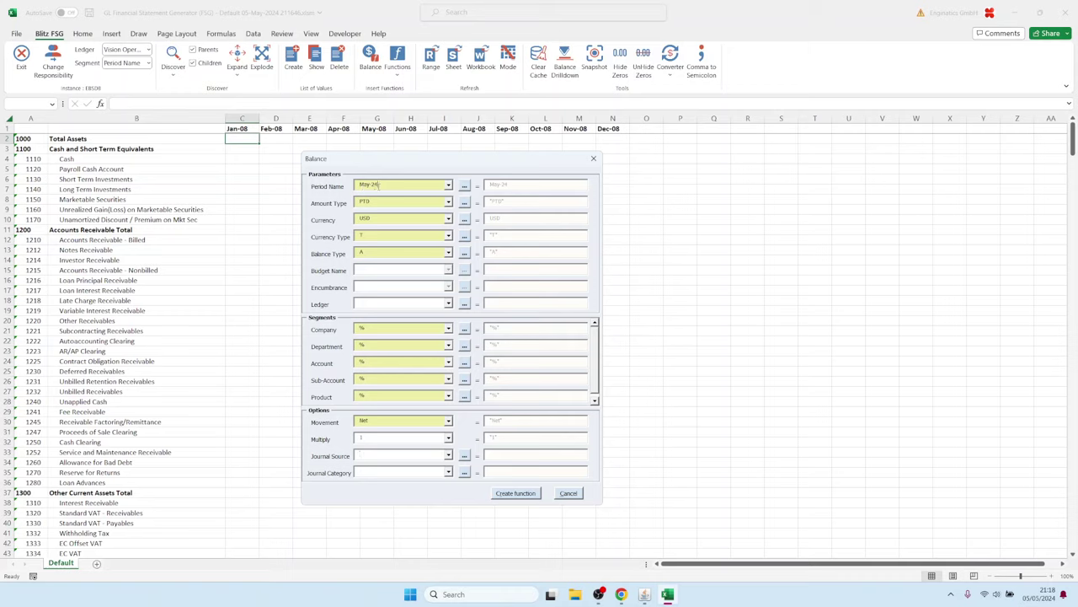
left_click(438, 185)
left_click(240, 129)
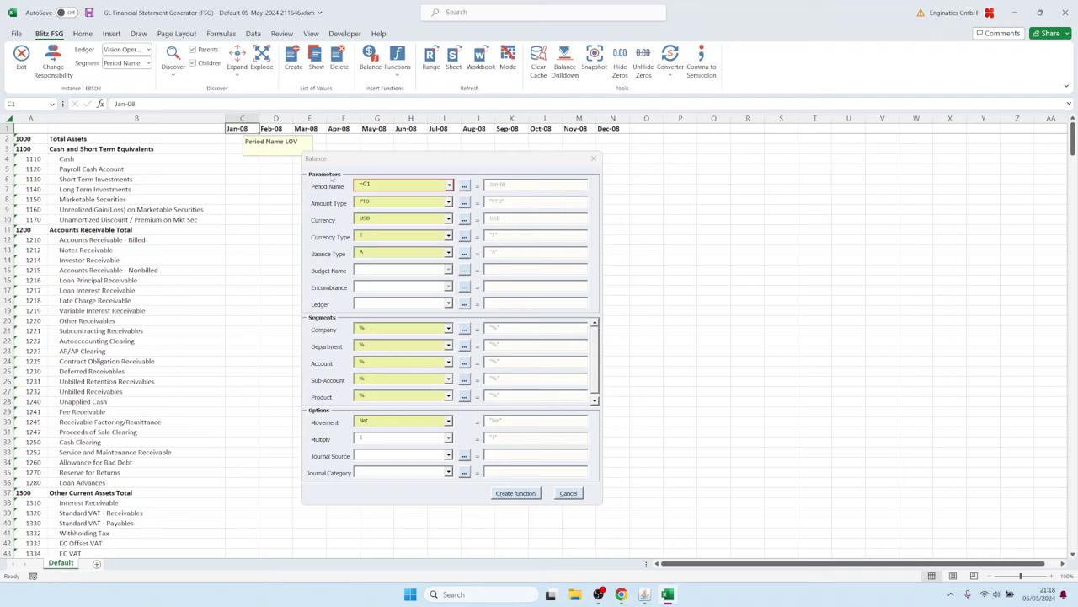
left_click(355, 226)
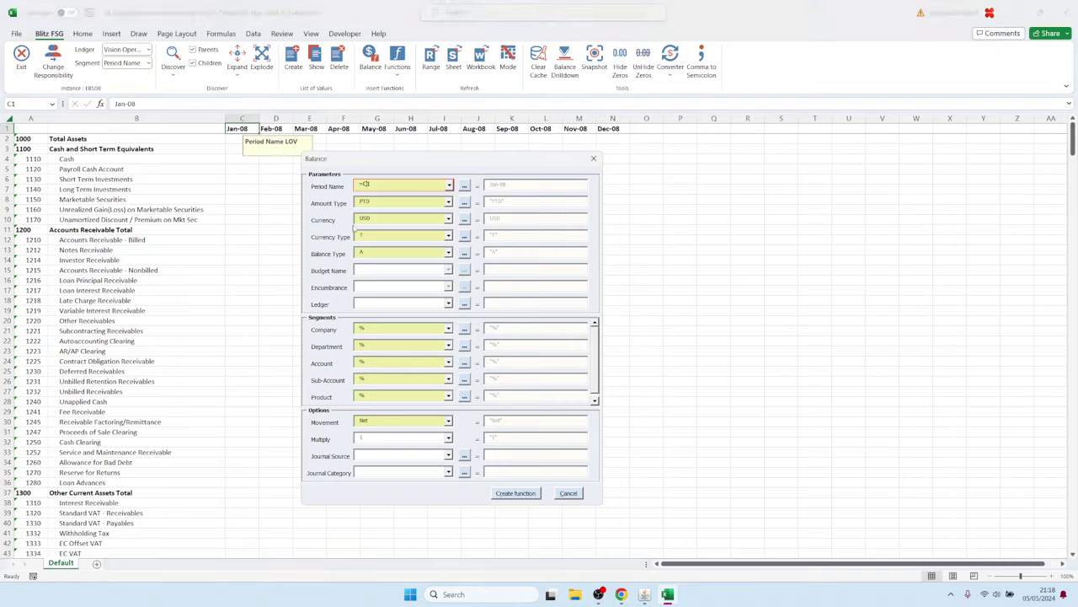
- Set the Balance function's Company segment to 01 (Operations)
left_click(443, 329)
left_click(448, 329)
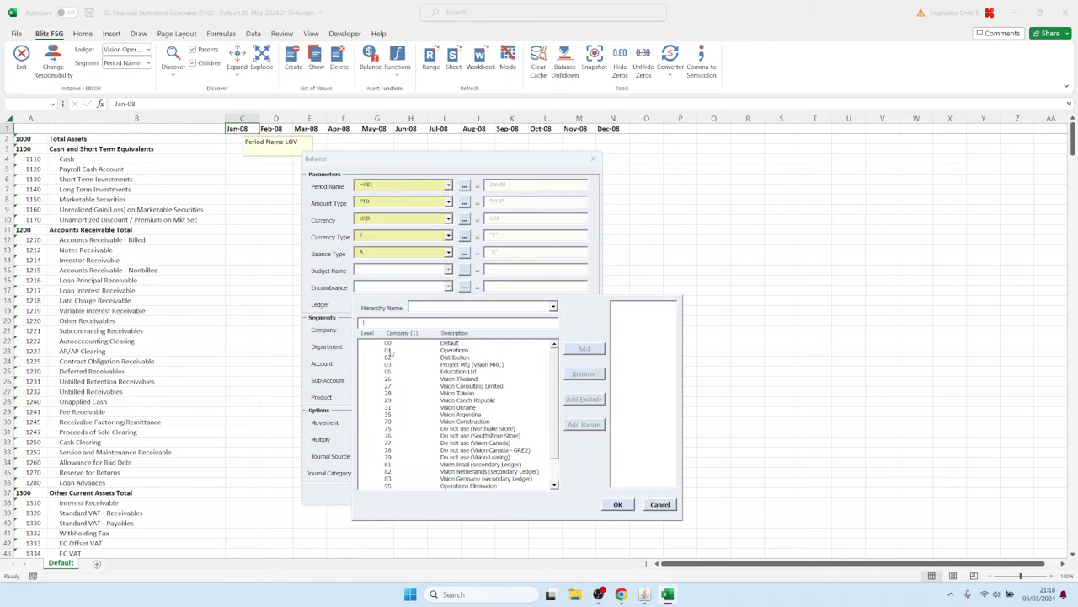
left_click(408, 351)
left_click(581, 349)
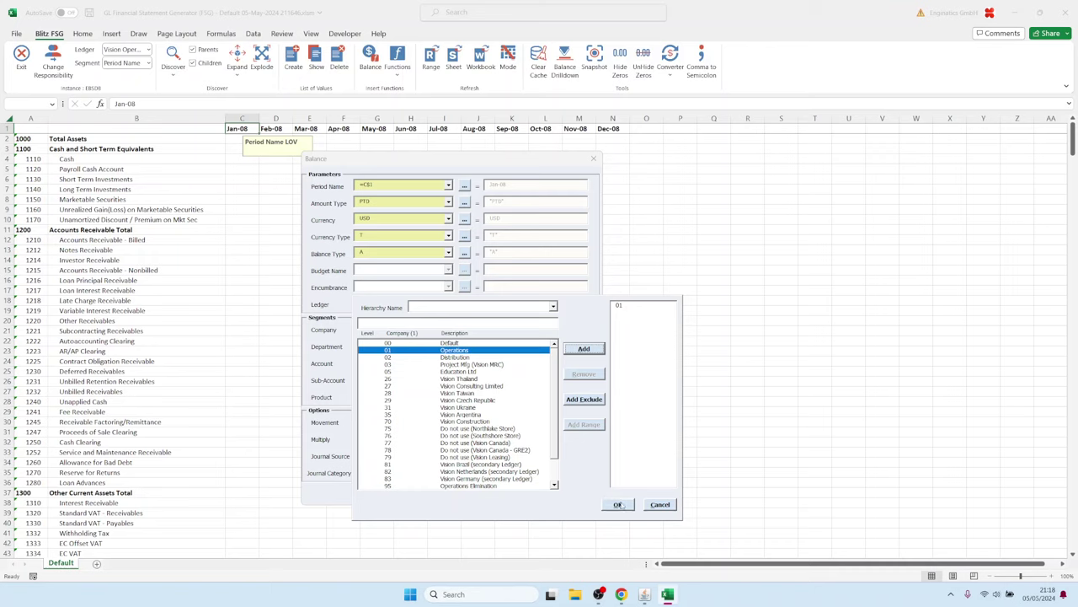
left_click(618, 504)
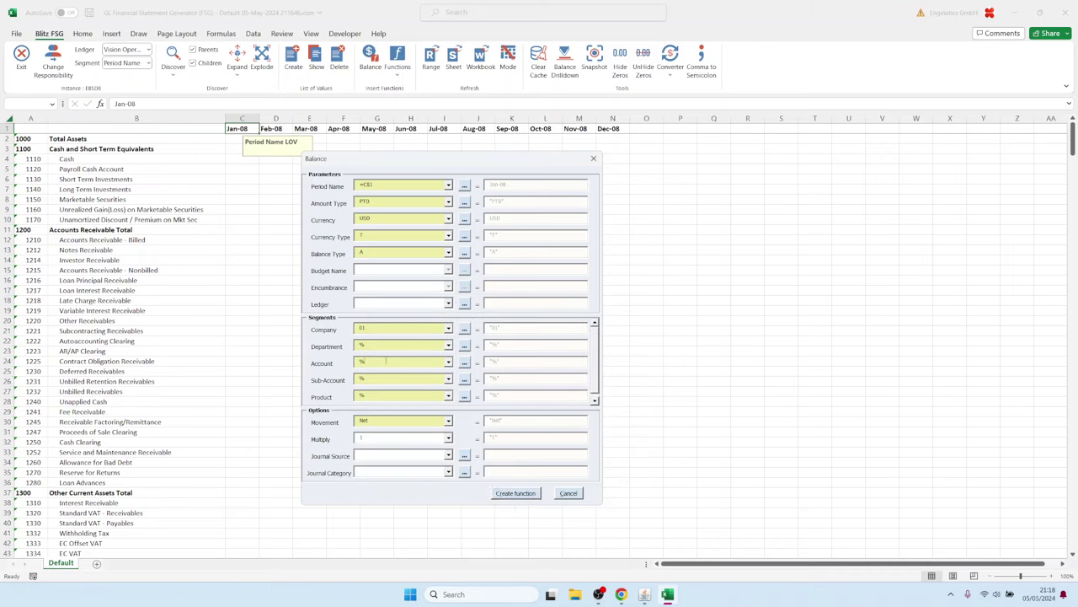
- Link the Account segment to the Total Assets account code as =$A2 and create the balance function in C2
left_click(442, 363)
left_click(25, 140)
left_click(356, 368)
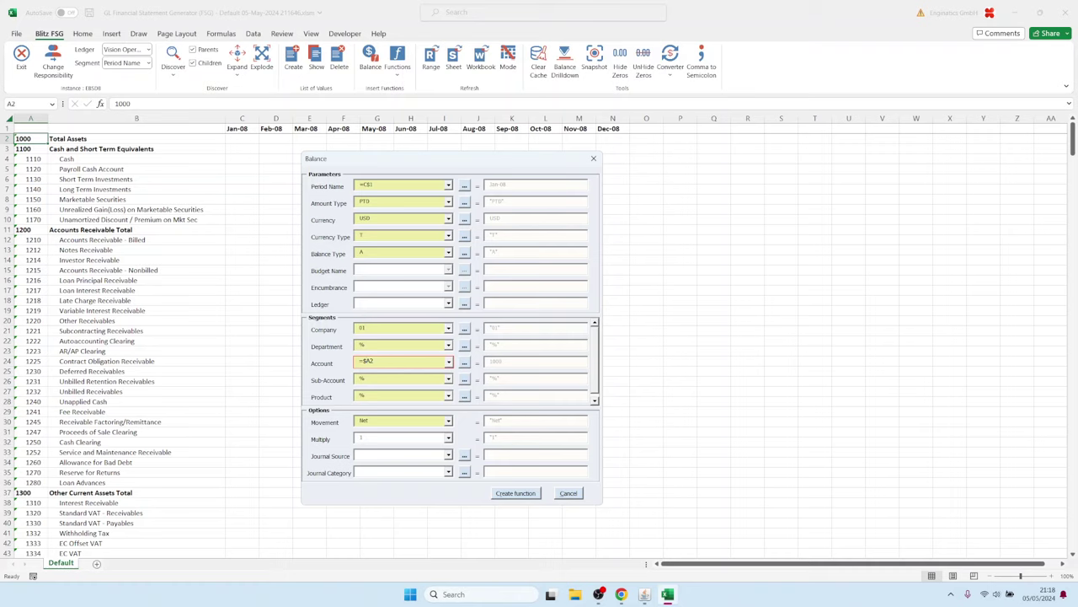
left_click(517, 493)
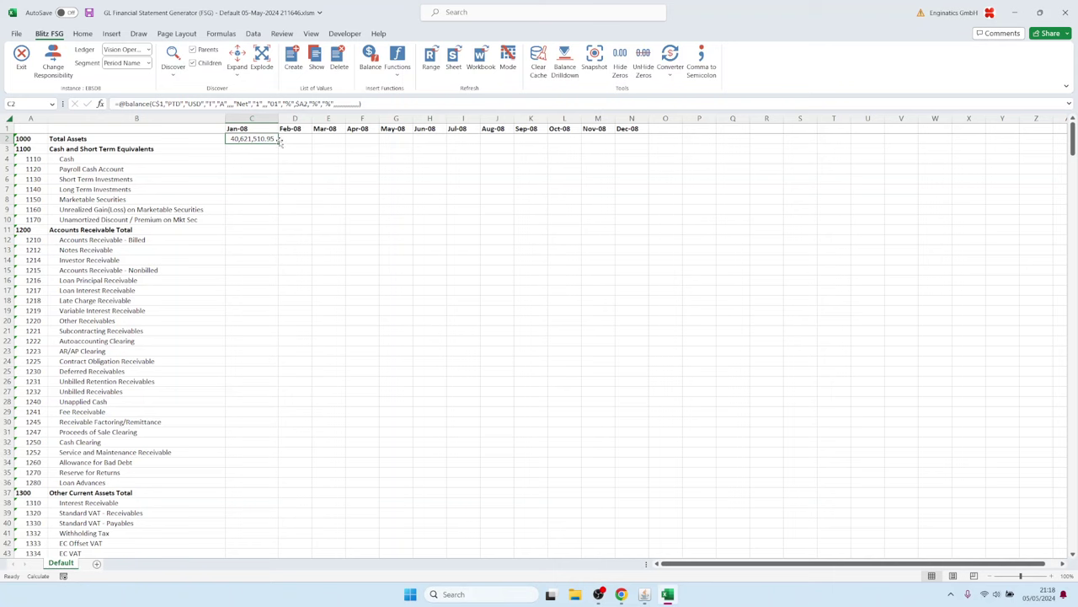
- Copy the C2 balance formula across to the Dec-08 column and down through all the account rows
left_click_drag(277, 143, 649, 140)
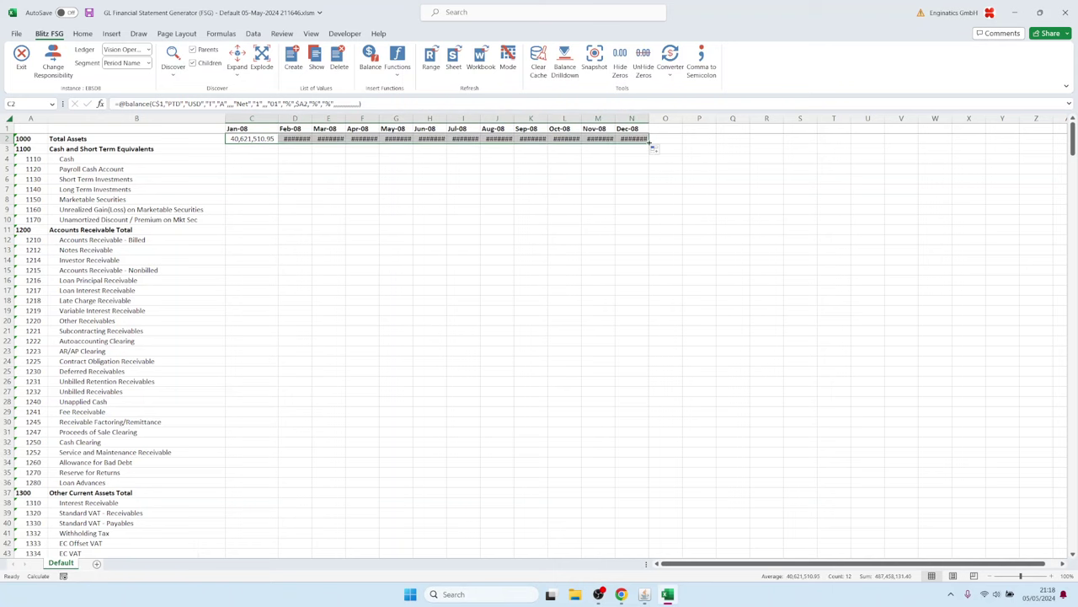
double_click(649, 141)
- Autofit the widths of columns C to N and refresh the balances in that range
left_click_drag(252, 118, 626, 117)
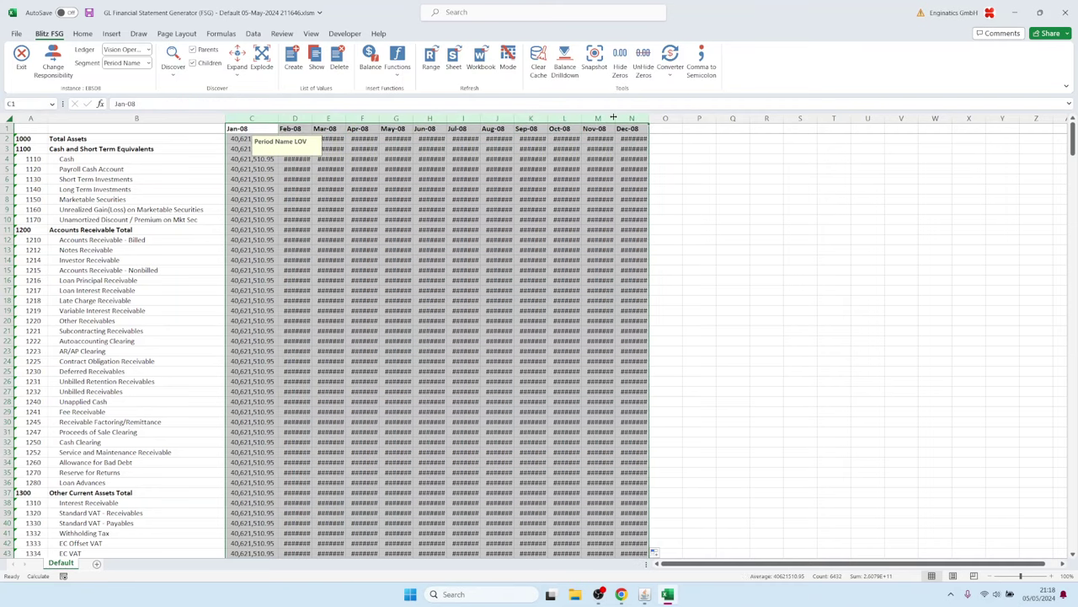
double_click(615, 118)
left_click(430, 57)
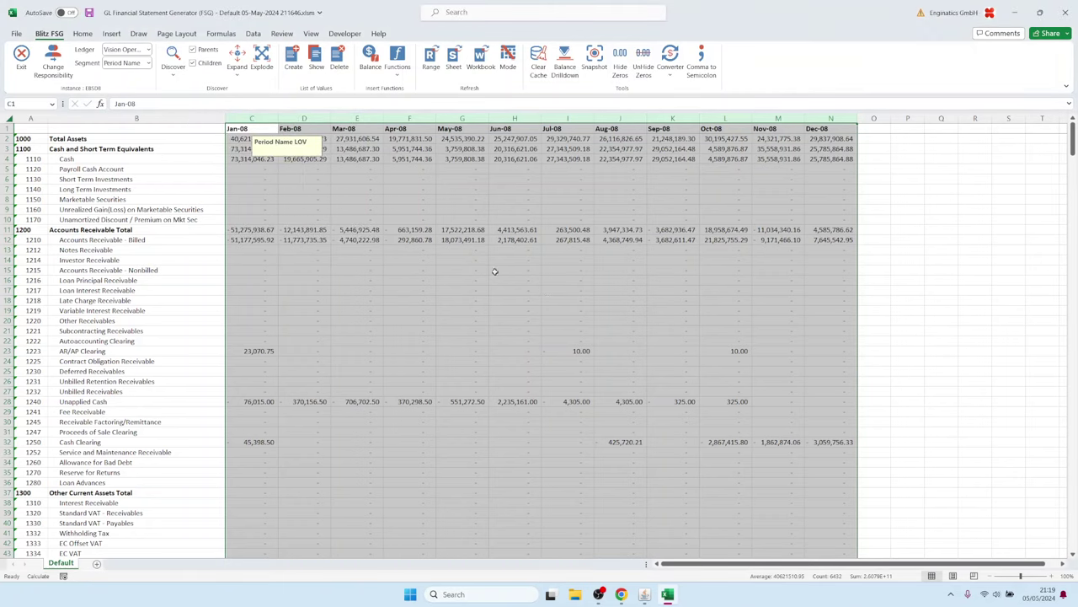
left_click(556, 279)
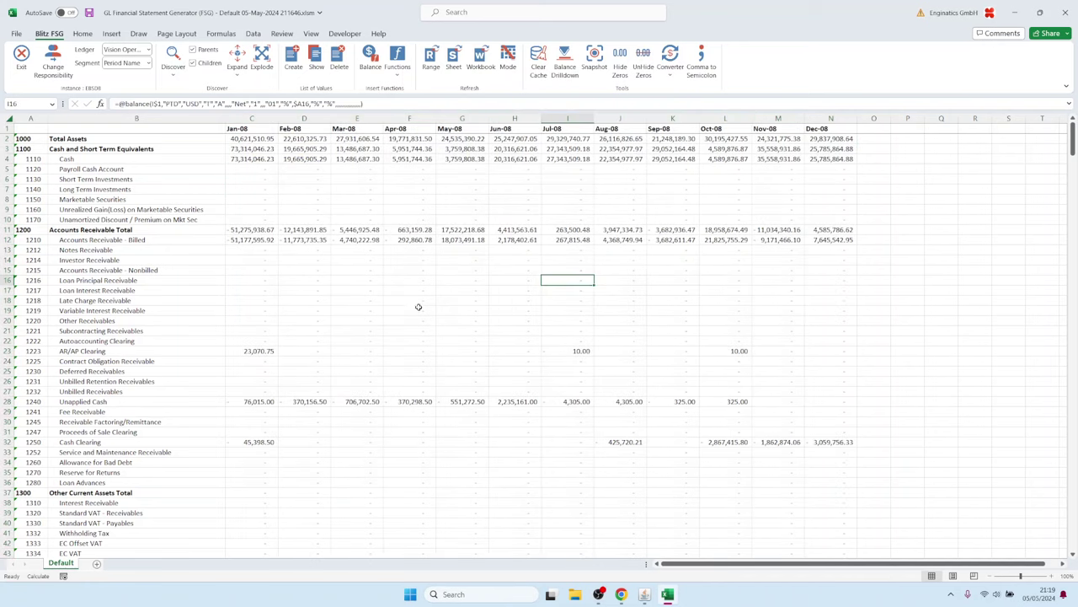
- Hide the account rows that have only zero balances across all the periods
scroll(244, 299, "down", 15)
scroll(248, 291, "up", 15)
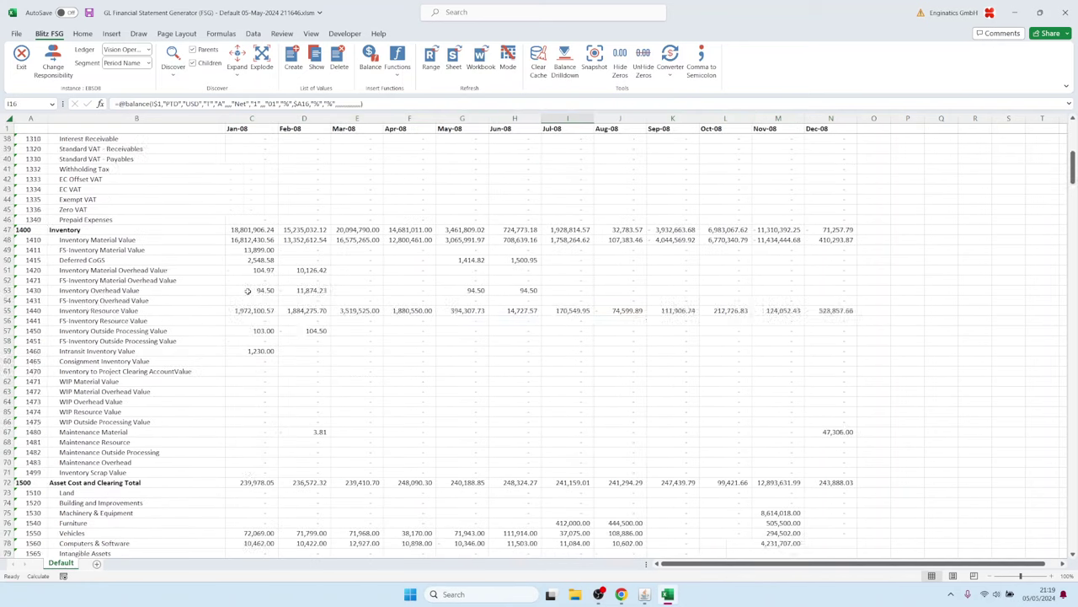
left_click_drag(253, 271, 830, 301)
left_click(468, 330)
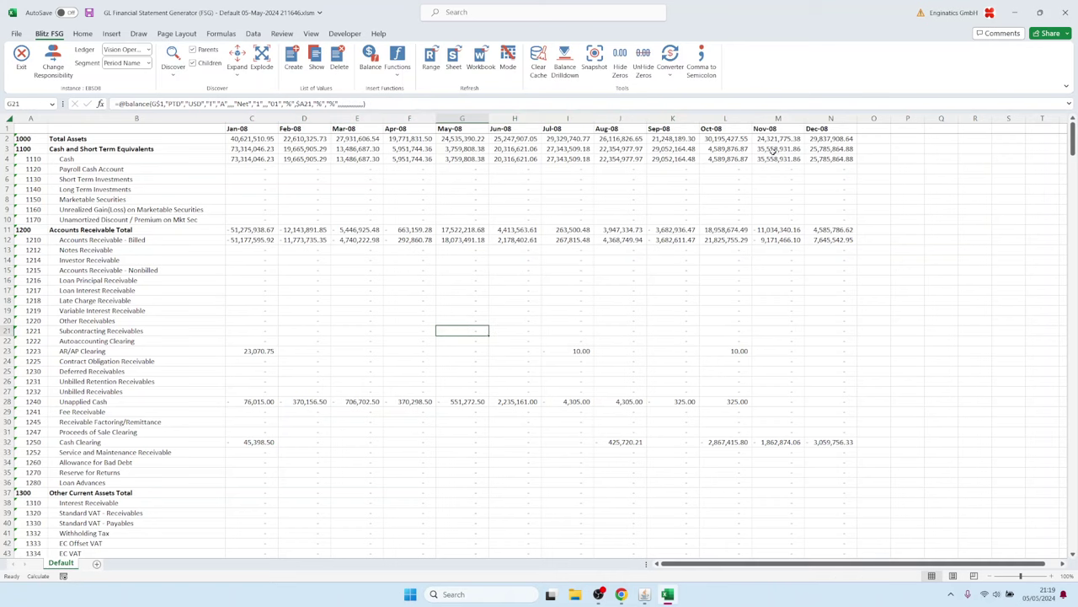
left_click(348, 290)
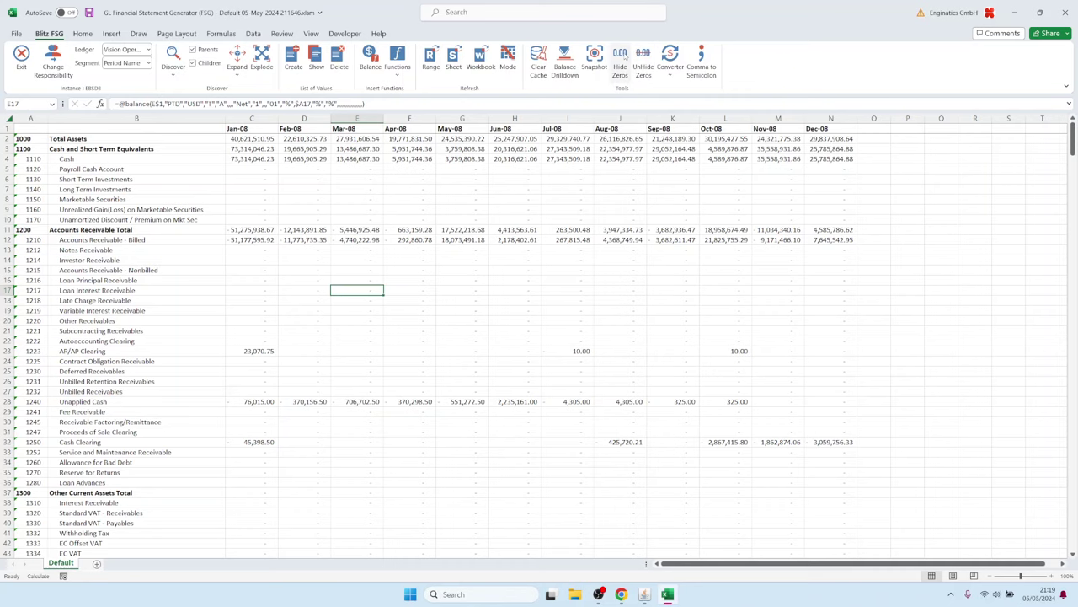
left_click(620, 59)
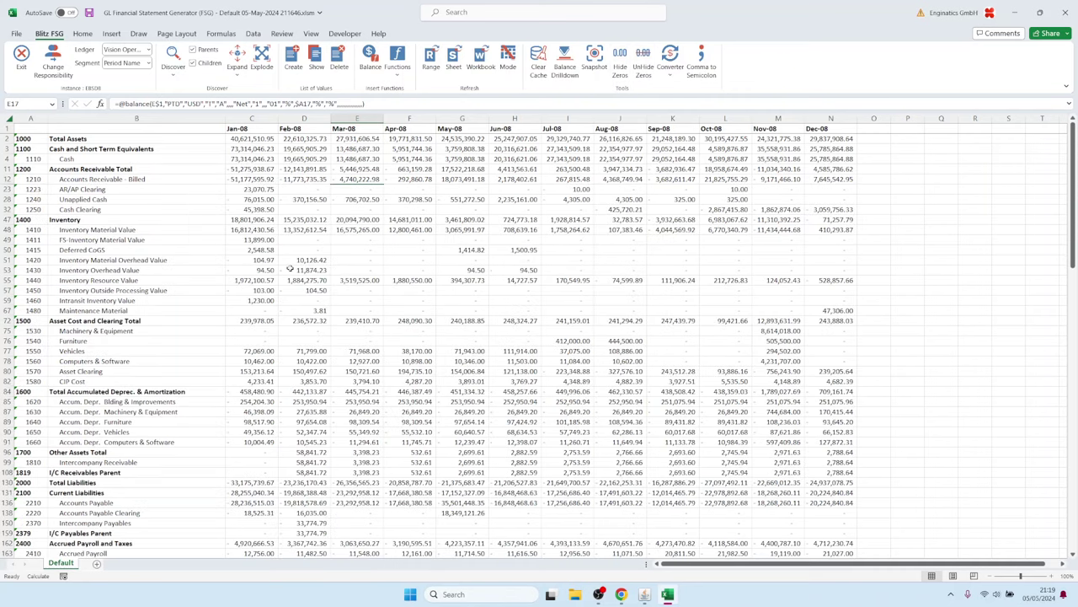
- Review the monthly balances through the account rows down to the Total Revenue and Hardware lines
scroll(296, 222, "down", 6)
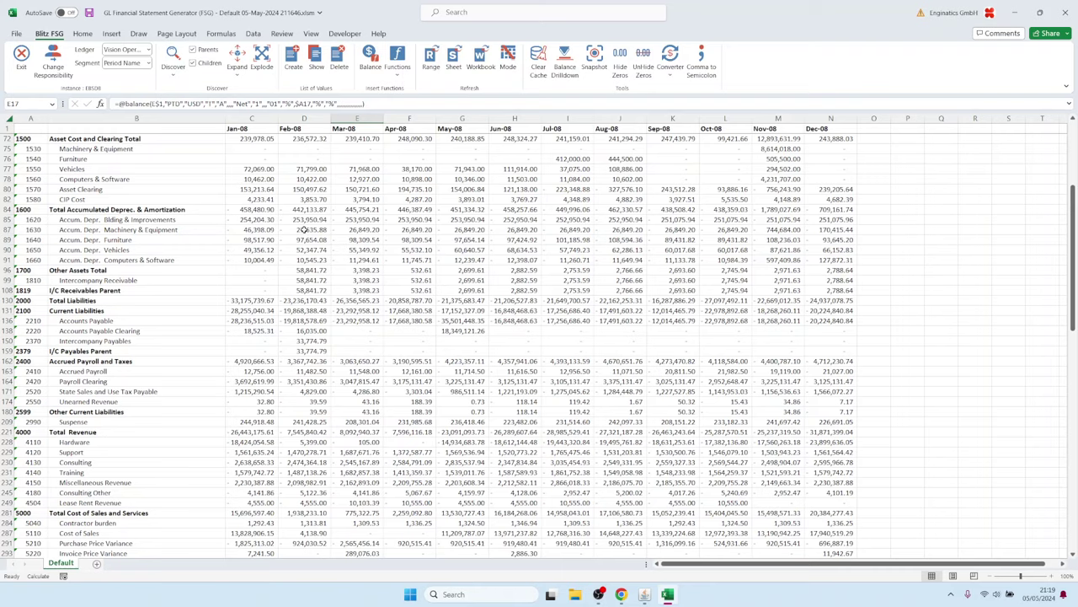
scroll(304, 230, "up", 6)
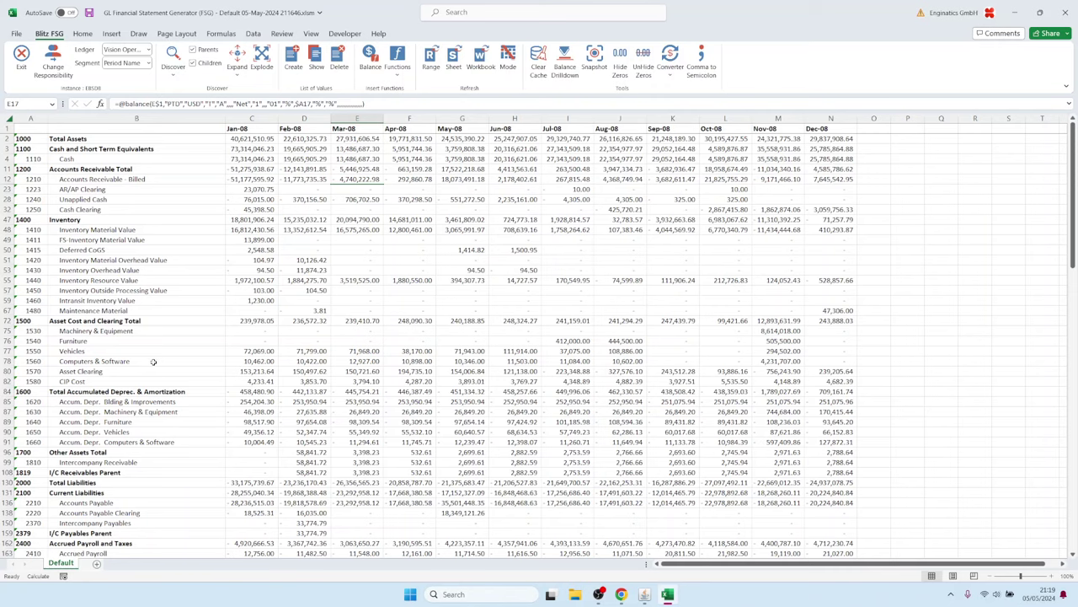
scroll(156, 352, "down", 4)
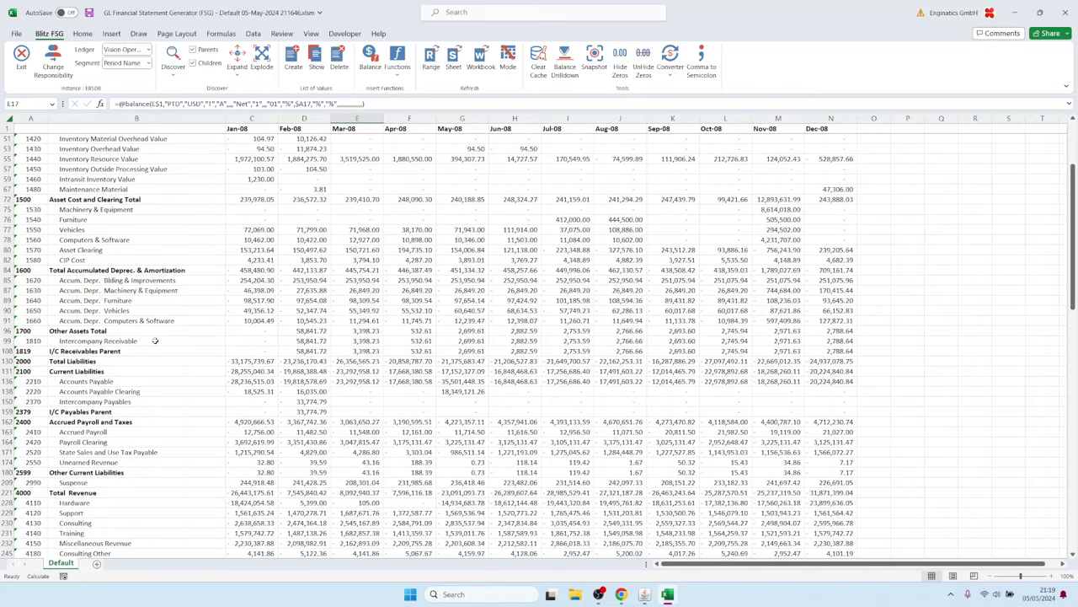
scroll(155, 341, "down", 6)
left_click(74, 312)
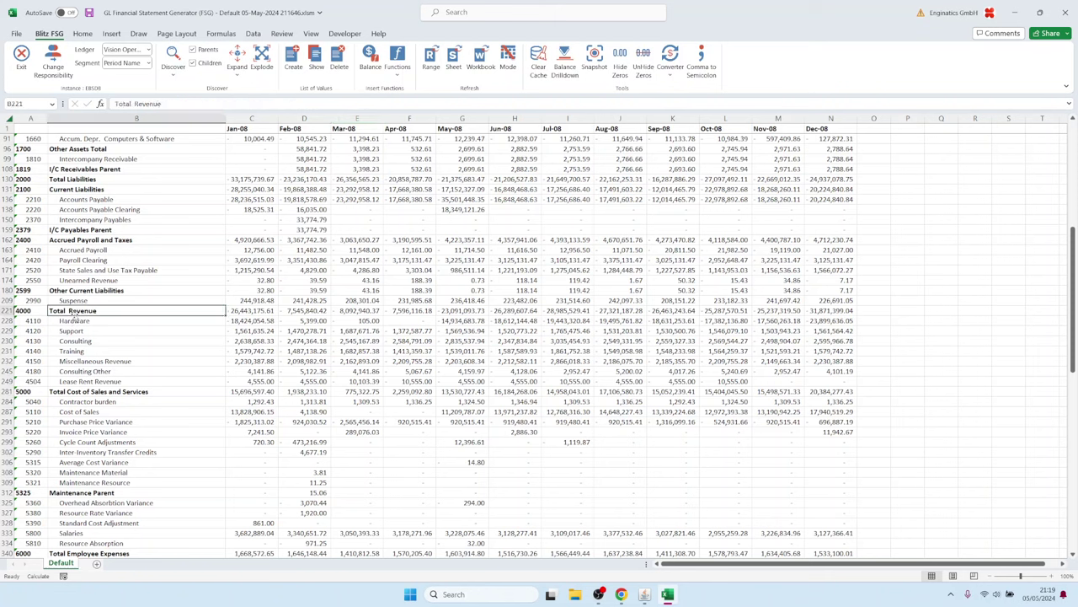
left_click(74, 322)
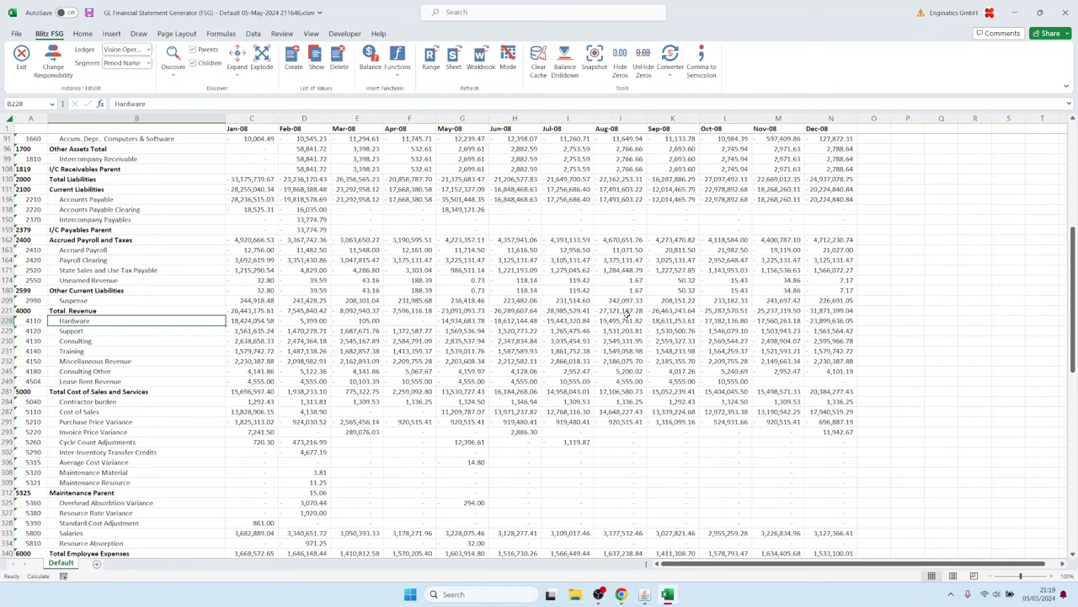
left_click(624, 313)
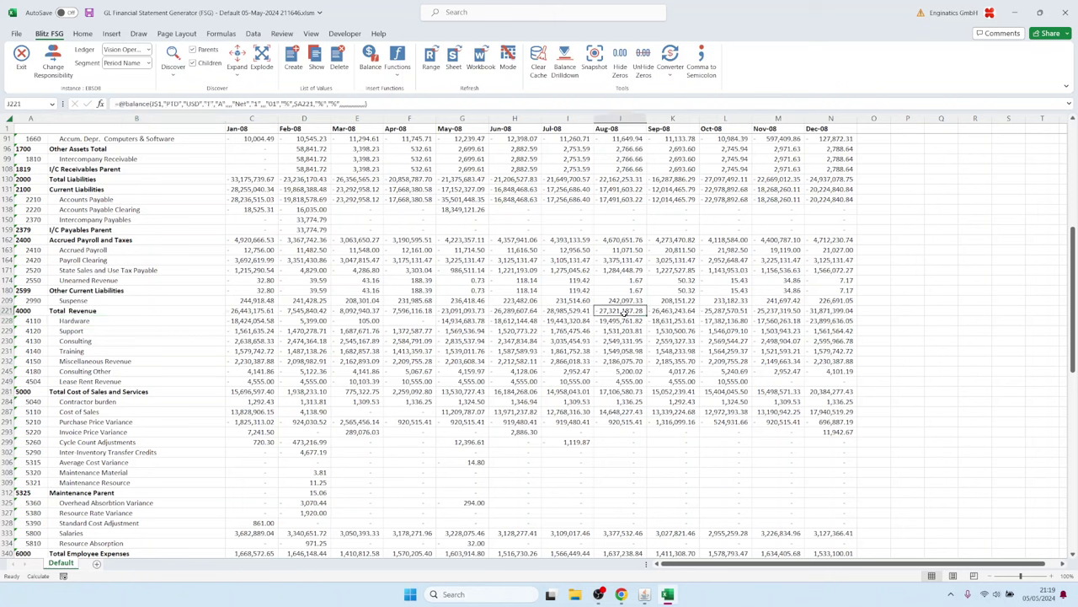
- Drill down into the Jun-08 balance of the Hardware revenue account
left_click(172, 320)
left_click(516, 321)
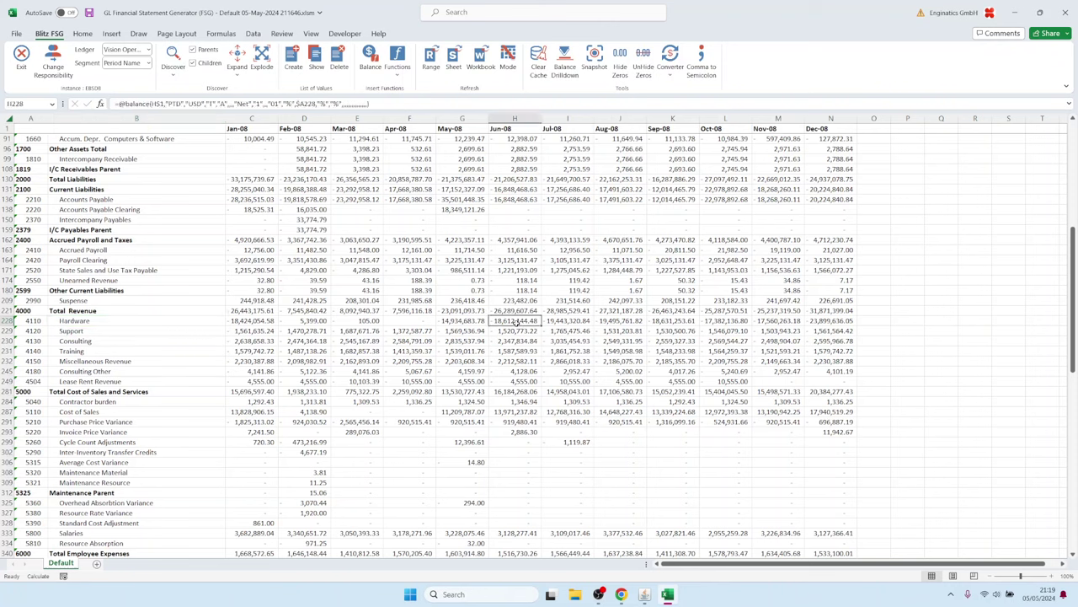
double_click(510, 322)
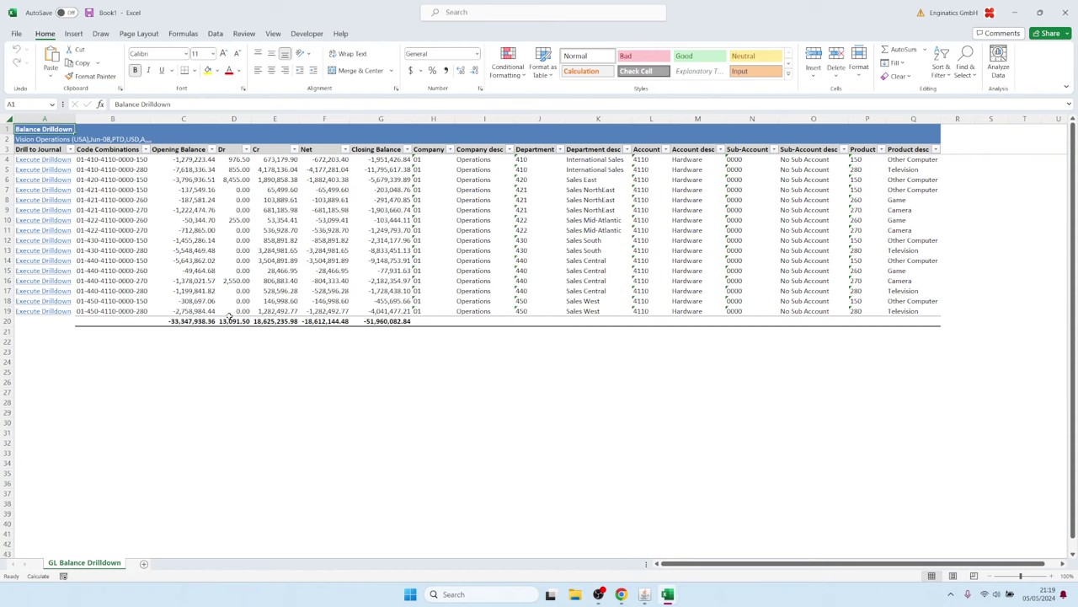
- Run a Journal Drilldown for all the listed code combinations, rows 4 to 19, of the balance drilldown
left_click_drag(121, 158, 118, 311)
right_click(137, 195)
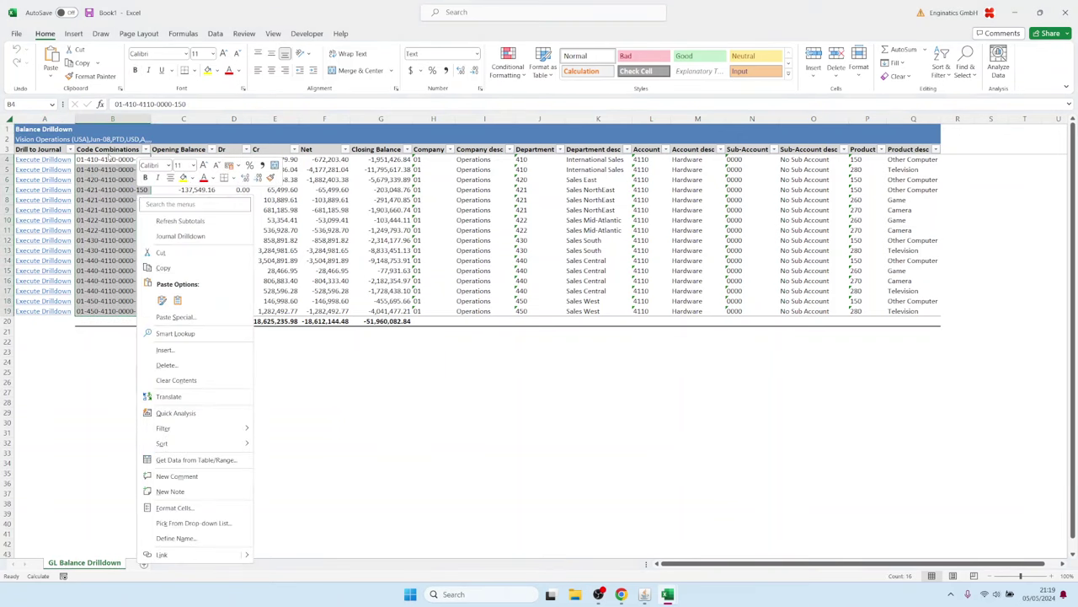
left_click(180, 236)
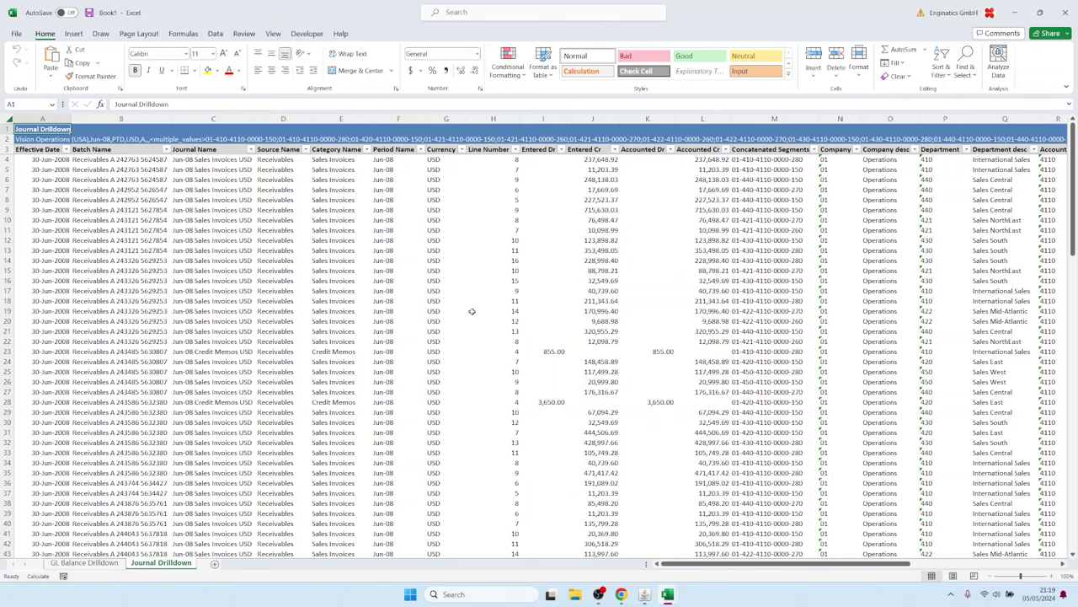
- Execute the next-level drilldown to subledger details for the journal lines in rows 6 to 37
scroll(471, 305, "down", 12)
scroll(470, 303, "up", 12)
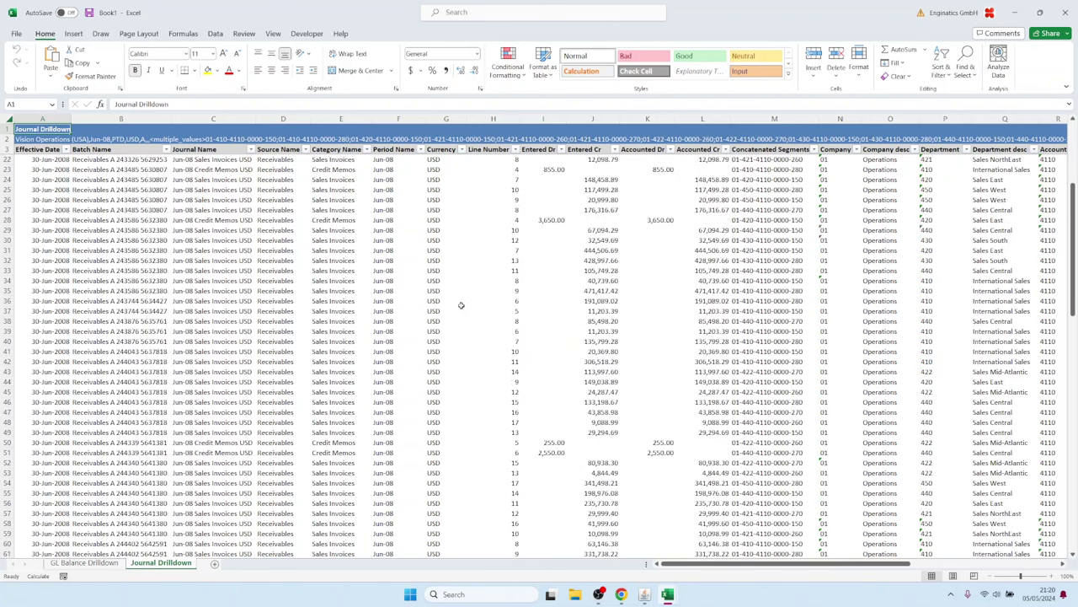
left_click_drag(333, 181, 287, 444)
scroll(284, 405, "down", 6)
scroll(283, 405, "down", 4)
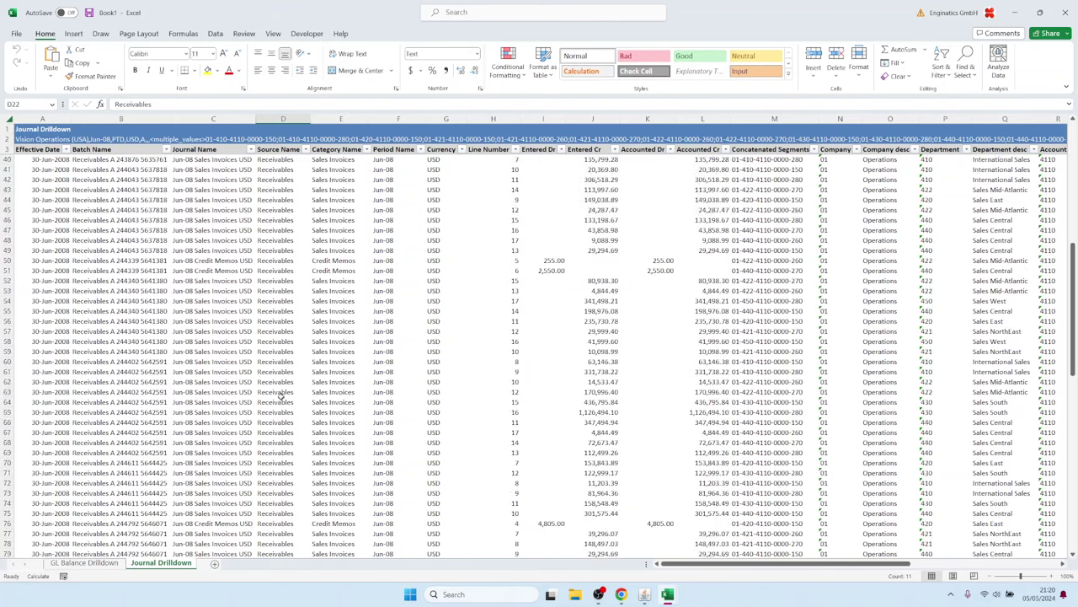
scroll(281, 400, "up", 10)
left_click_drag(333, 180, 337, 491)
right_click(349, 271)
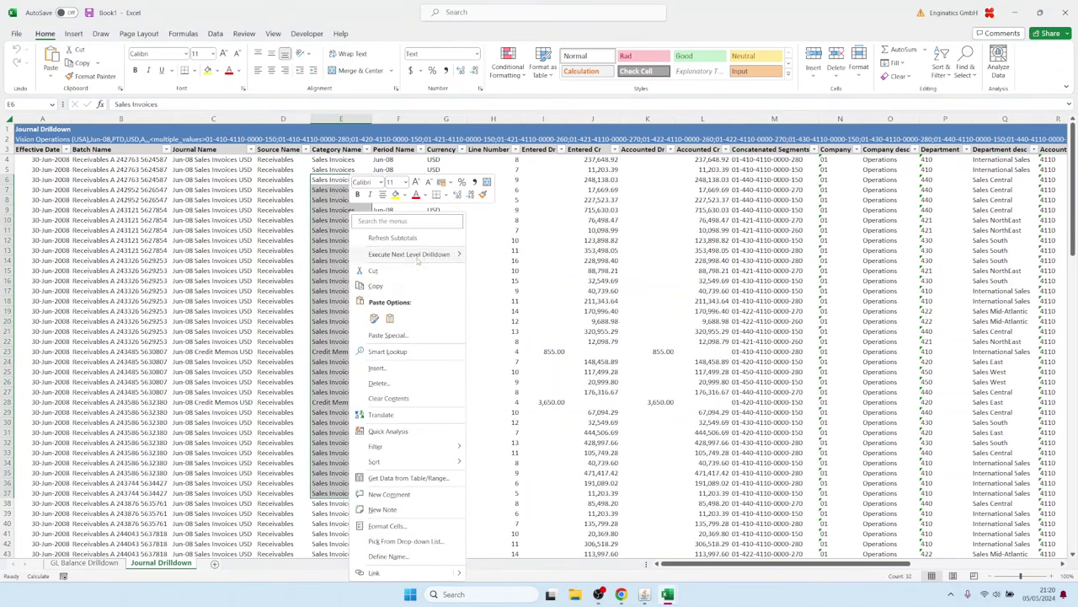
mouse_move(417, 255)
left_click(509, 254)
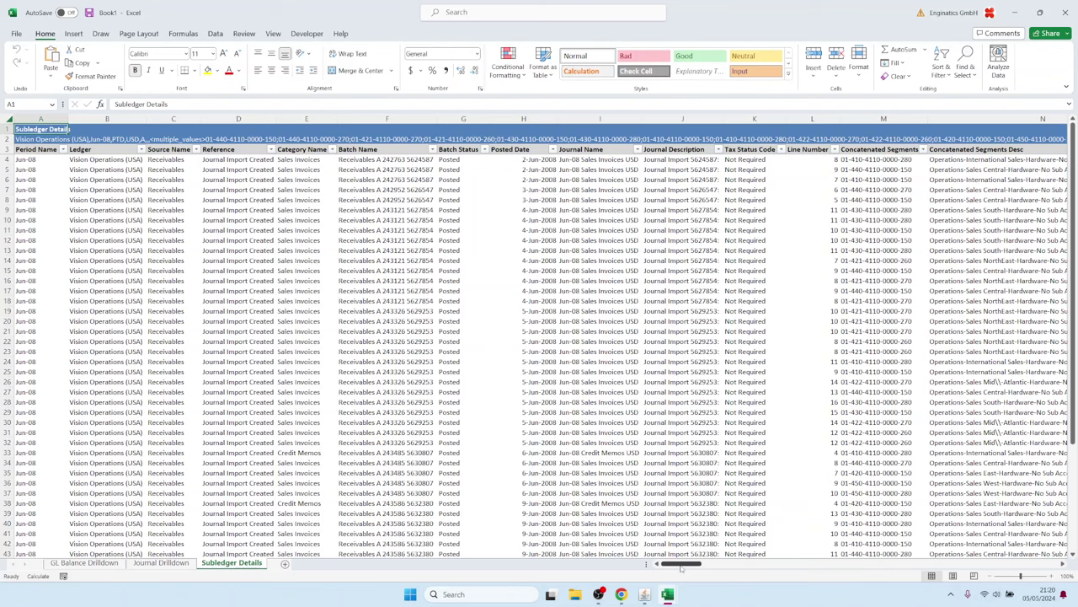
- Examine the transaction numbers, invoice numbers, invoice dates and invoice amounts in the subledger details
left_click_drag(680, 568, 696, 573)
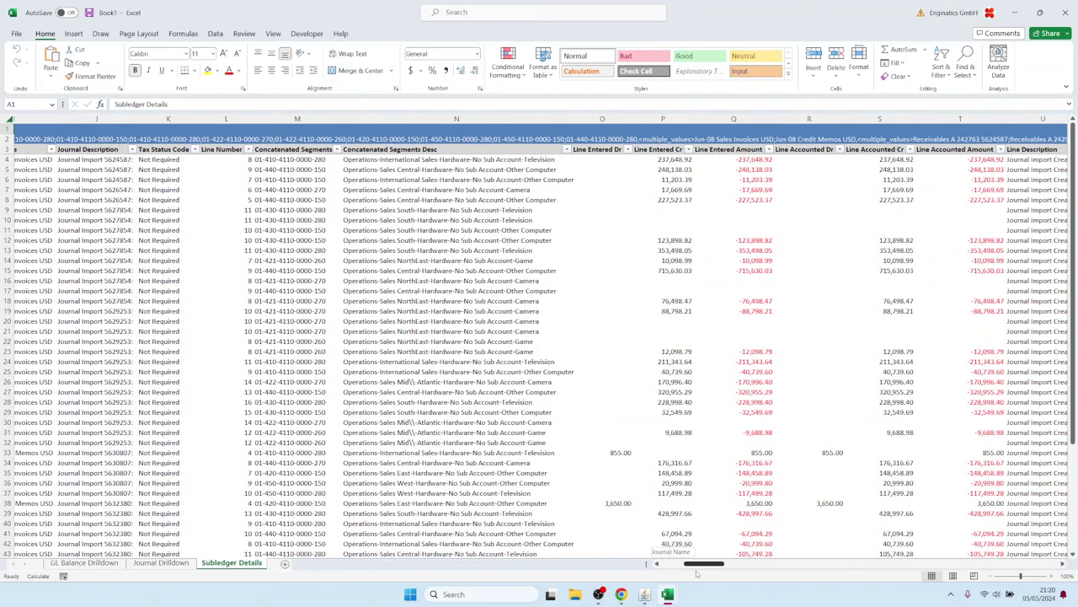
left_click_drag(698, 572, 829, 565)
left_click_drag(304, 211, 304, 353)
left_click(608, 311)
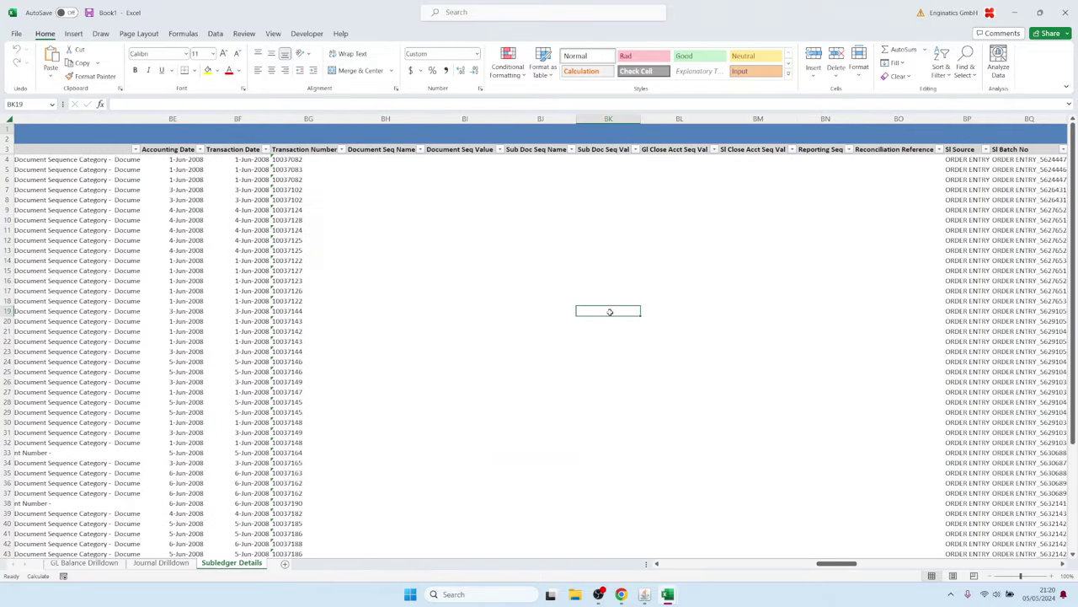
left_click_drag(831, 564, 859, 566)
left_click_drag(308, 311, 304, 341)
left_click_drag(431, 251, 430, 412)
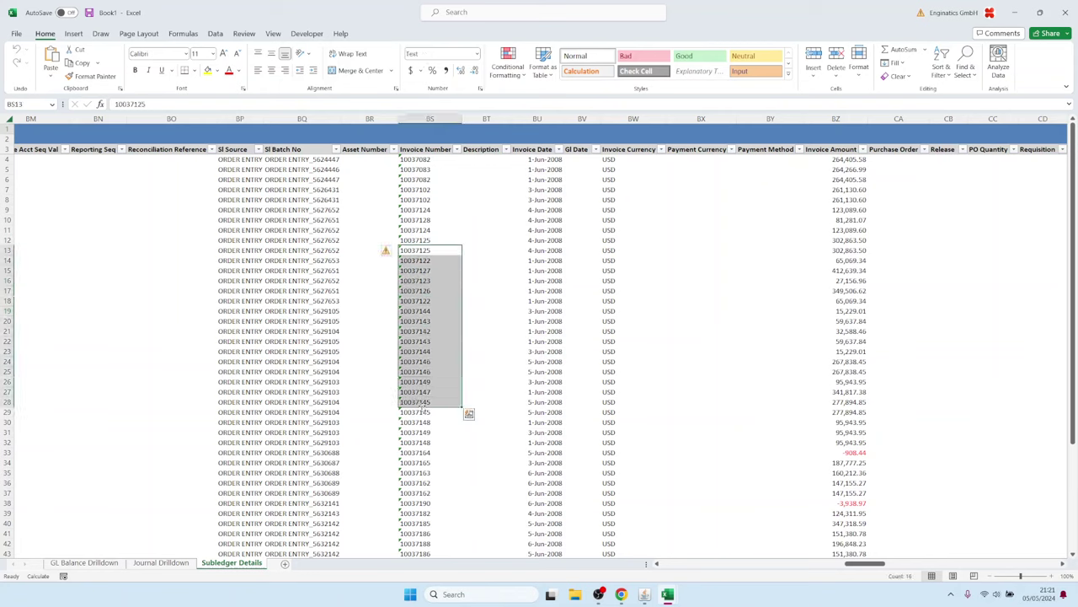
left_click(423, 311)
left_click_drag(546, 300, 540, 321)
left_click(771, 321)
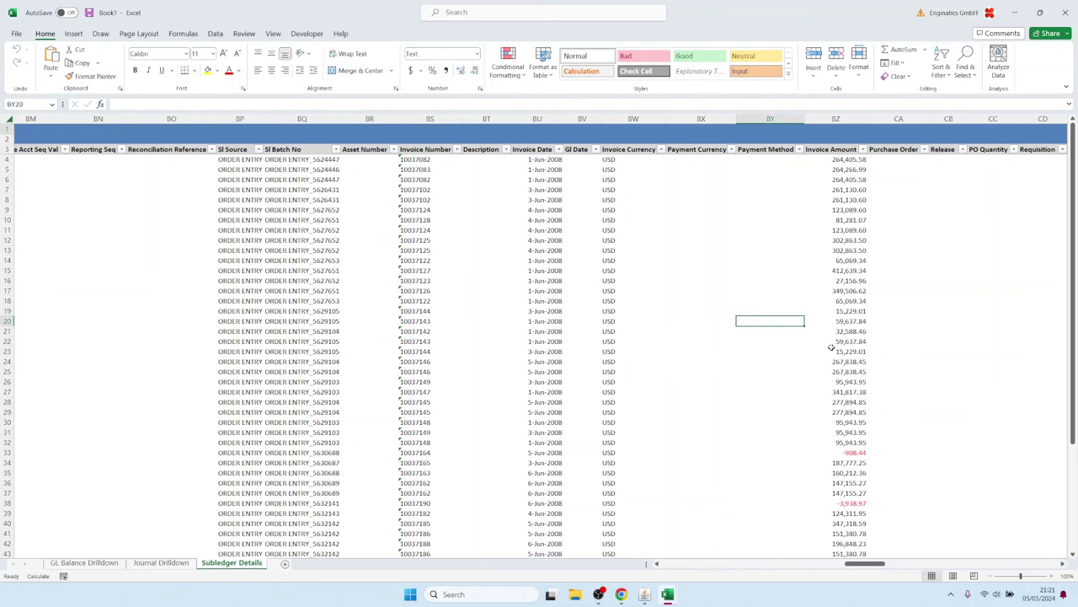
left_click_drag(851, 300, 851, 321)
- Examine the sales order, salesperson, customer number, customer name, customer site and party description columns of the subledger details
left_click(975, 563)
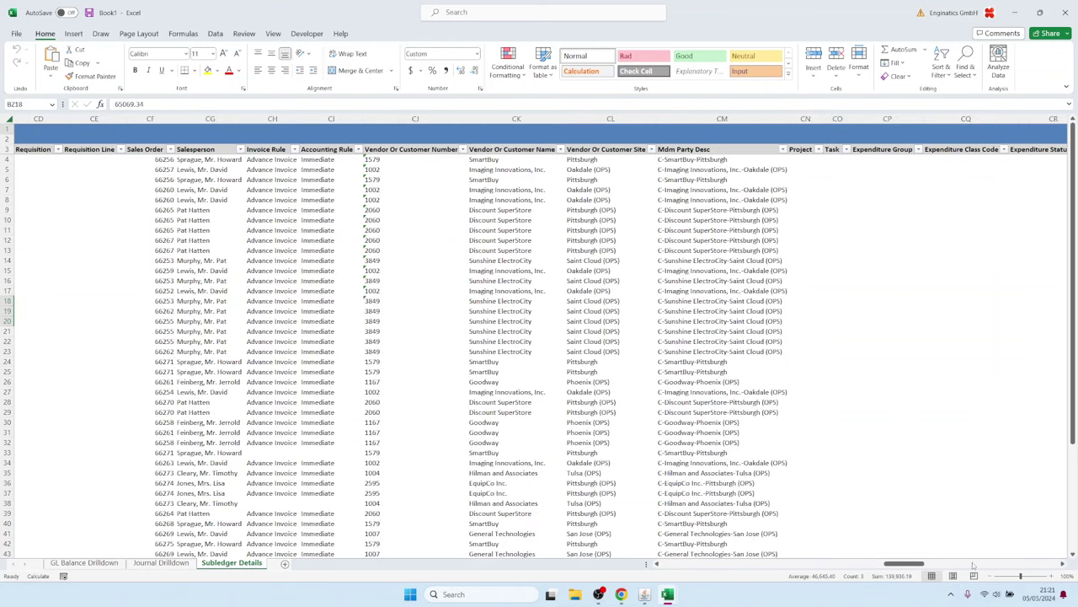
left_click_drag(165, 235, 166, 392)
left_click_drag(196, 261, 202, 330)
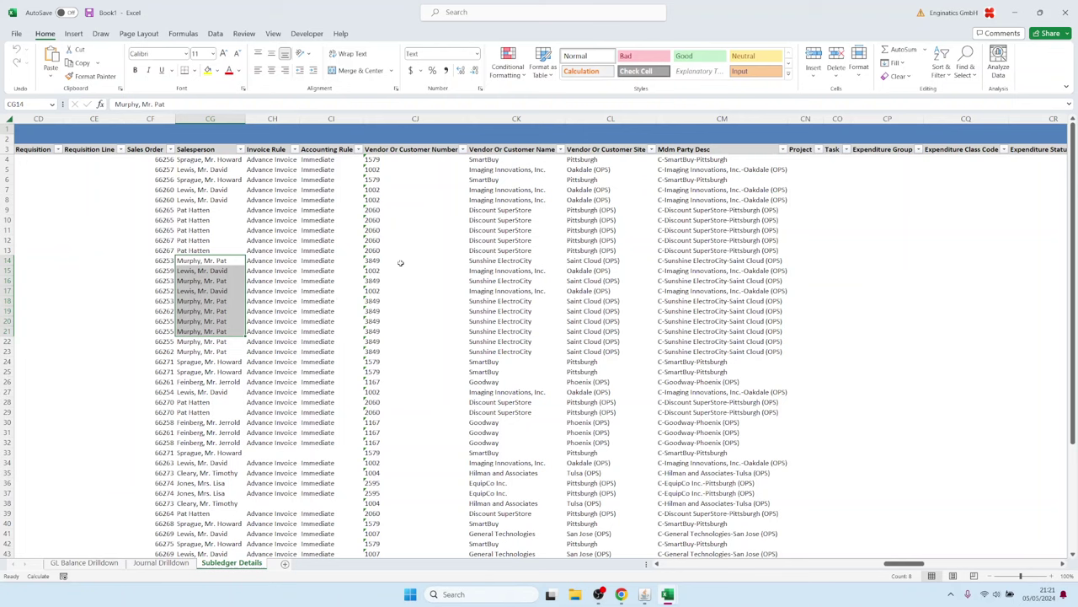
left_click_drag(400, 263, 413, 362)
left_click_drag(506, 241, 505, 363)
left_click_drag(589, 241, 596, 317)
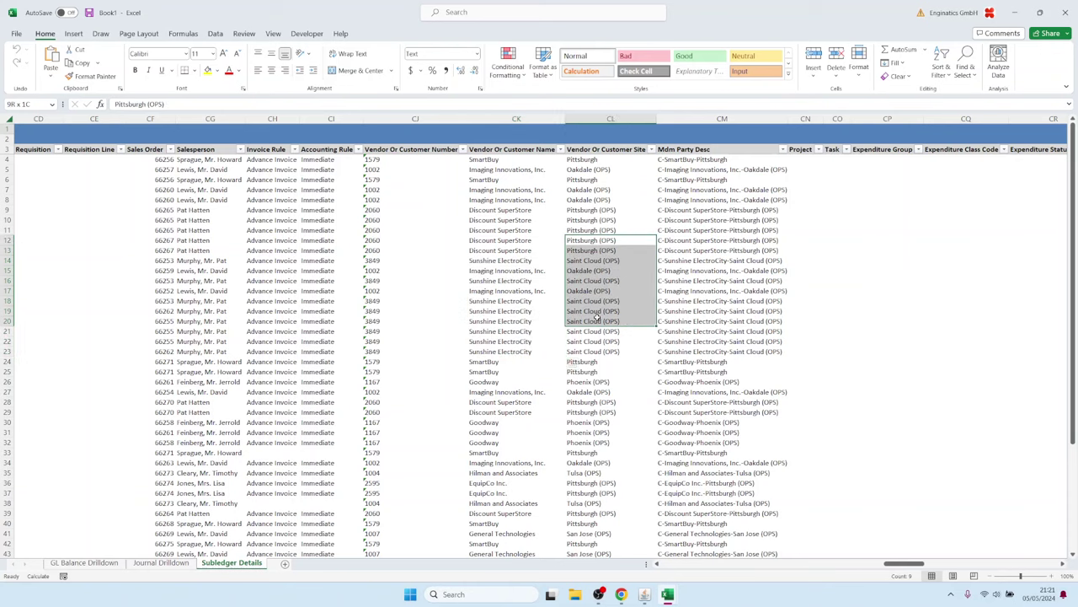
left_click(696, 371)
- Execute the View Transaction drilldown for row 13 to open its Receivables transaction in Oracle Applications
left_click_drag(907, 563, 1073, 579)
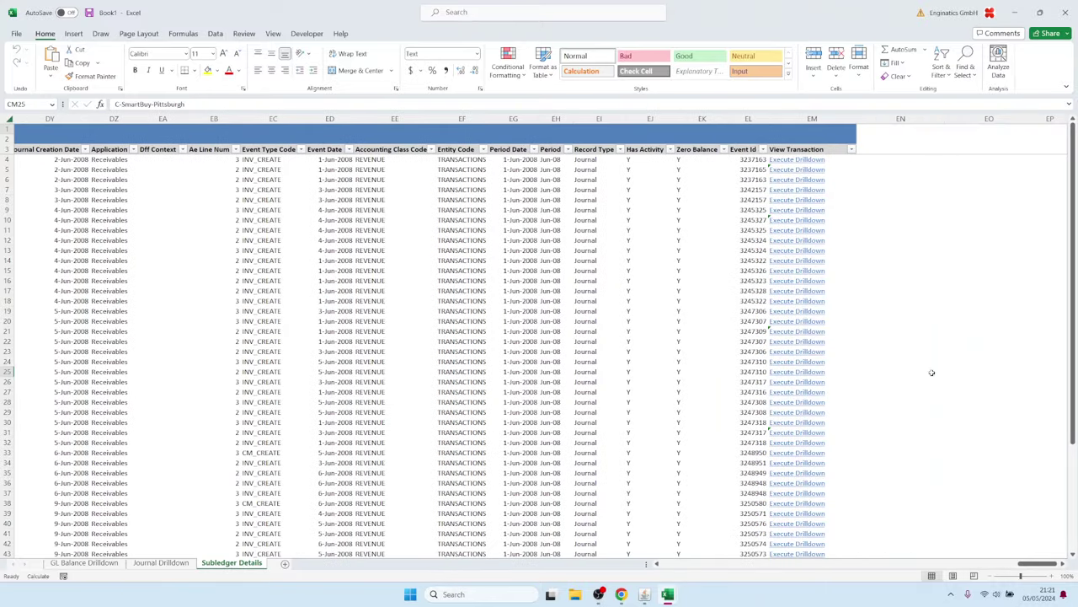
left_click(795, 251)
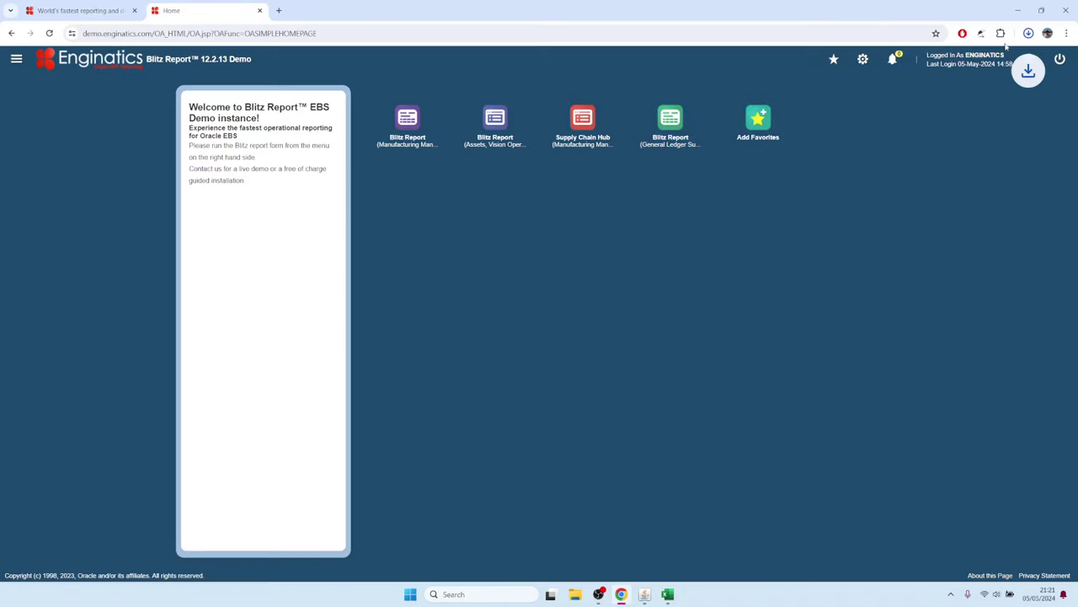
left_click(958, 64)
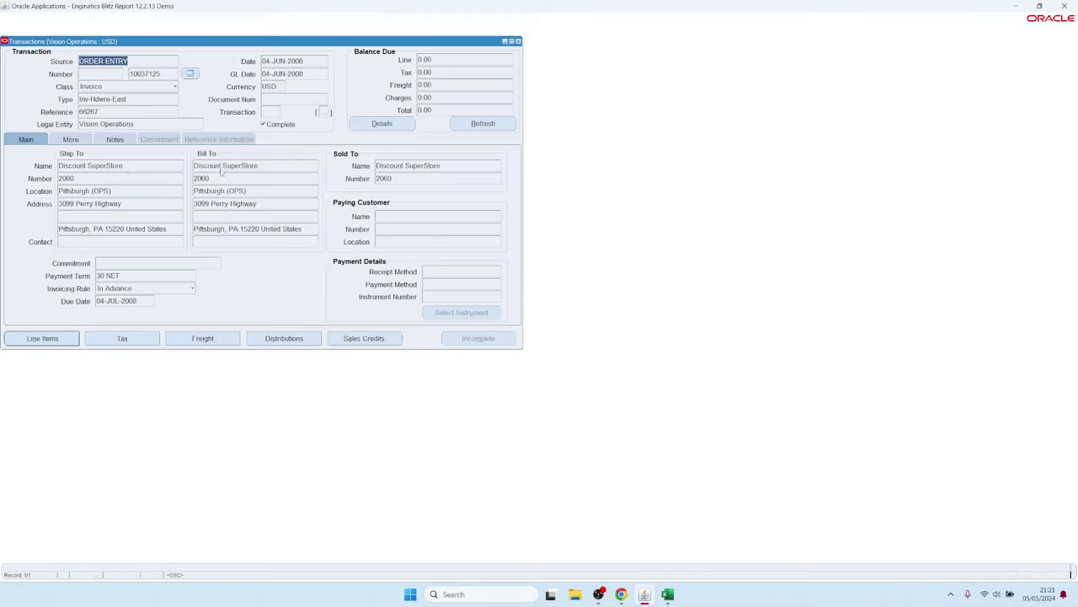
- Check the transaction's number, then open its line items and examine the first two item descriptions
left_click(160, 74)
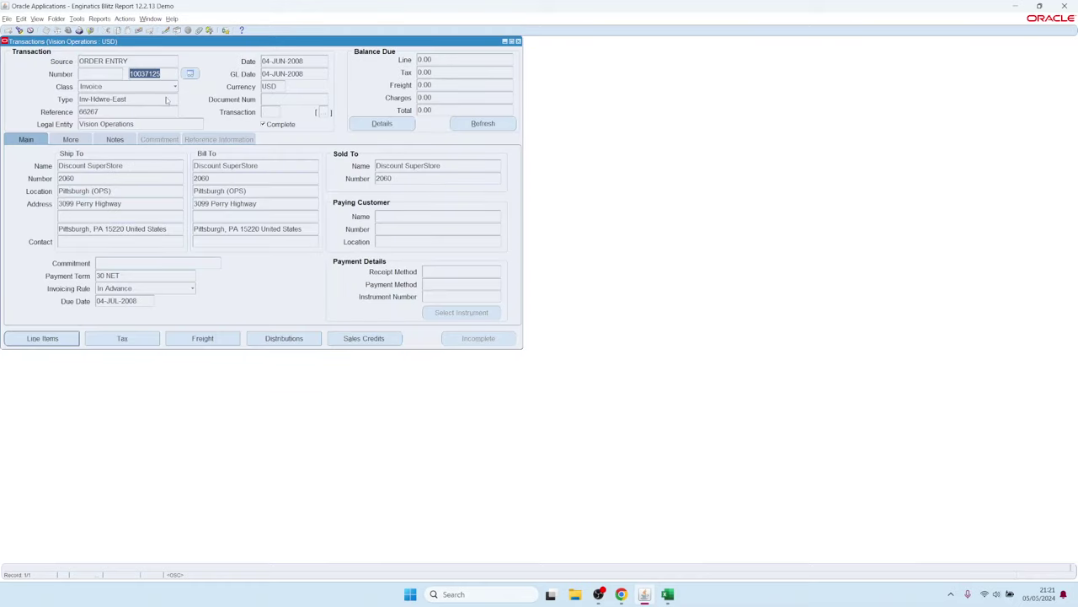
left_click(51, 339)
left_click(139, 139)
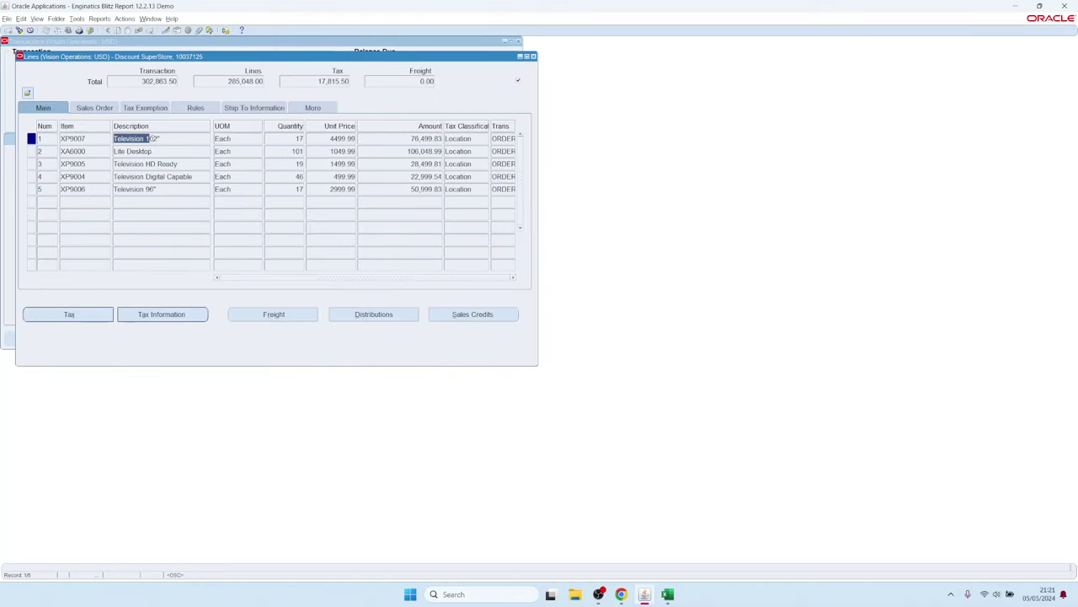
left_click(149, 152)
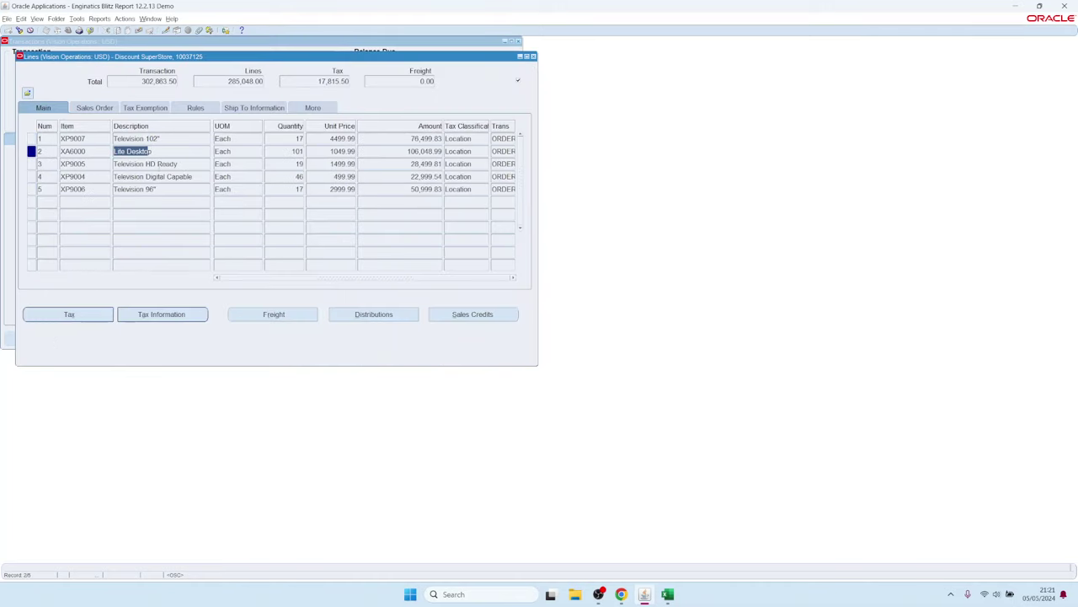
- Close the Lines and Transactions windows and switch back to the Default financial statement workbook in Excel
left_click(532, 56)
left_click(518, 41)
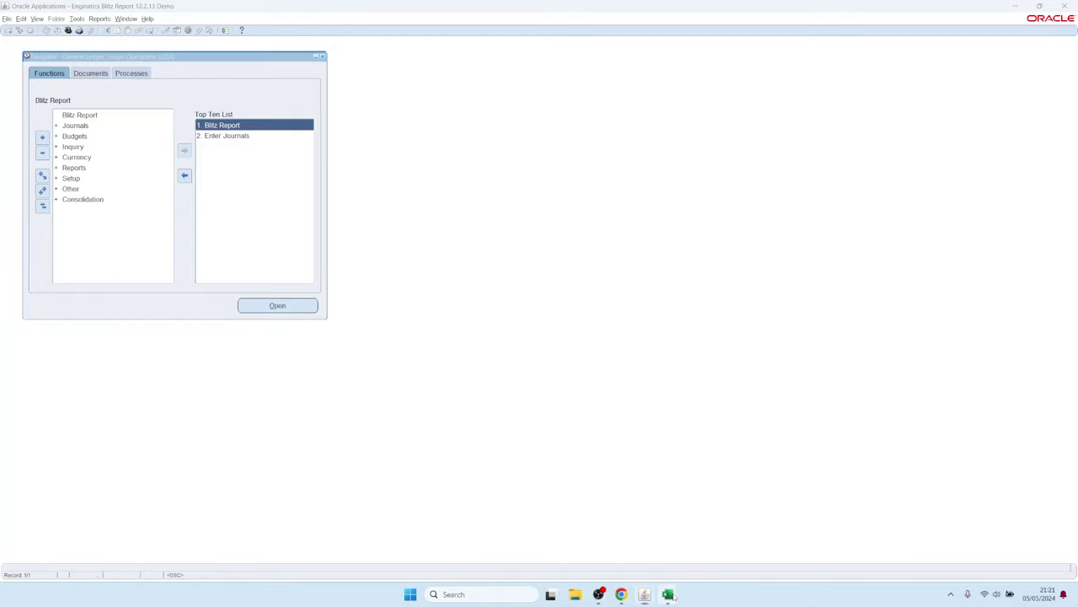
mouse_move(667, 594)
left_click(640, 554)
scroll(419, 208, "up", 10)
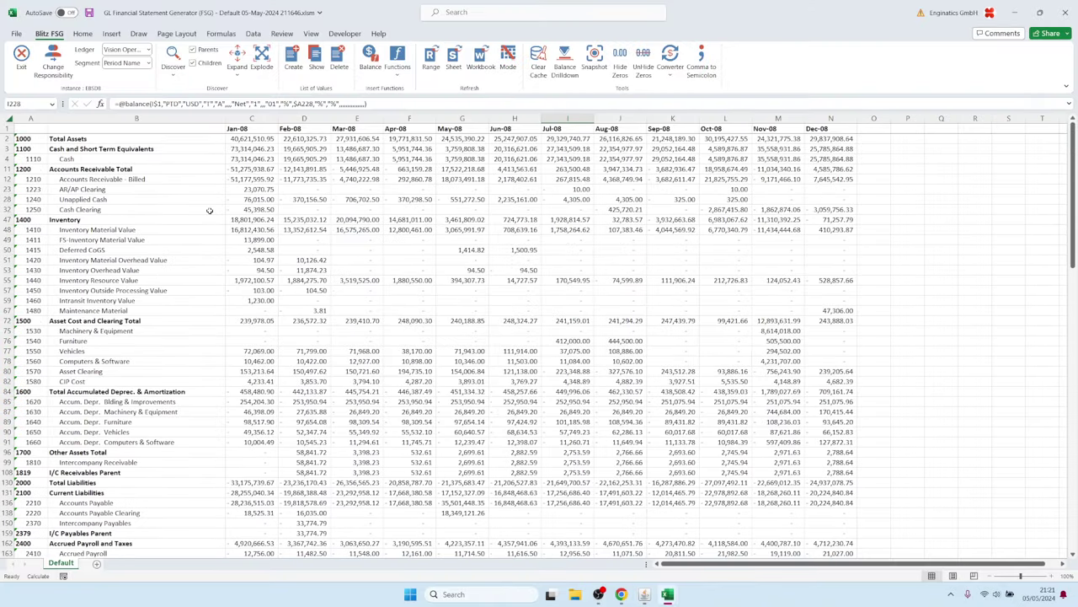
- Switch to Oracle Applications and run the GL Financial Statement Generator (FSG) Blitz Report with the Income Summary Statement template
mouse_move(645, 595)
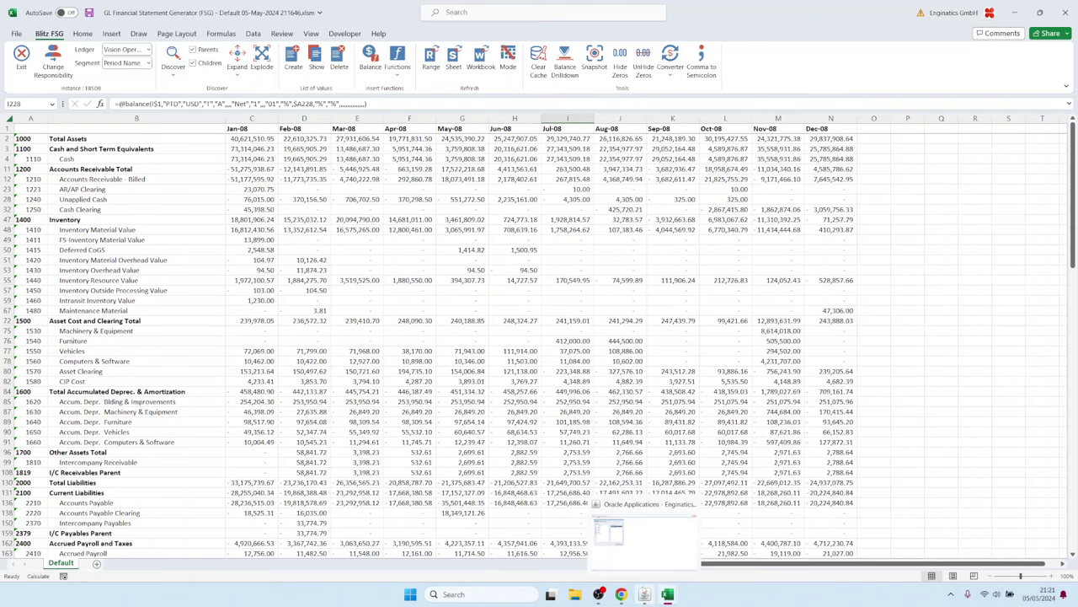
left_click(645, 539)
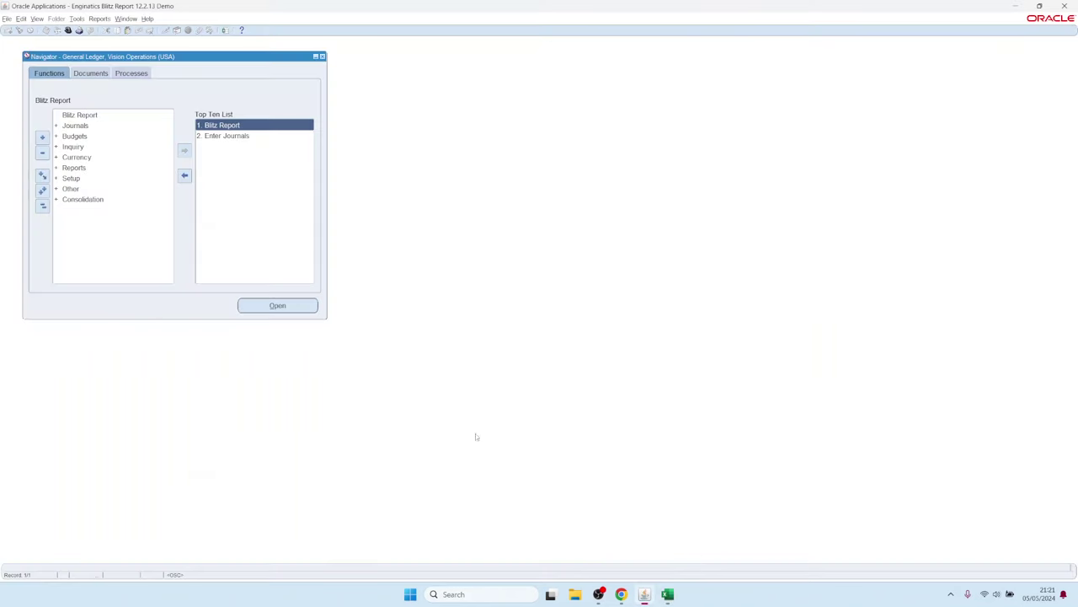
double_click(229, 127)
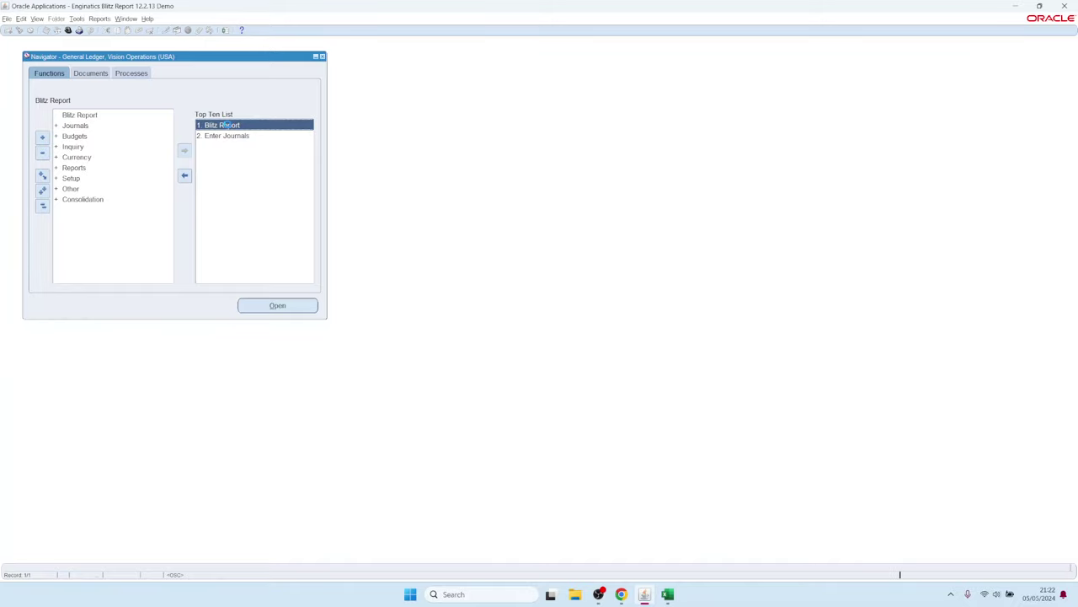
double_click(121, 75)
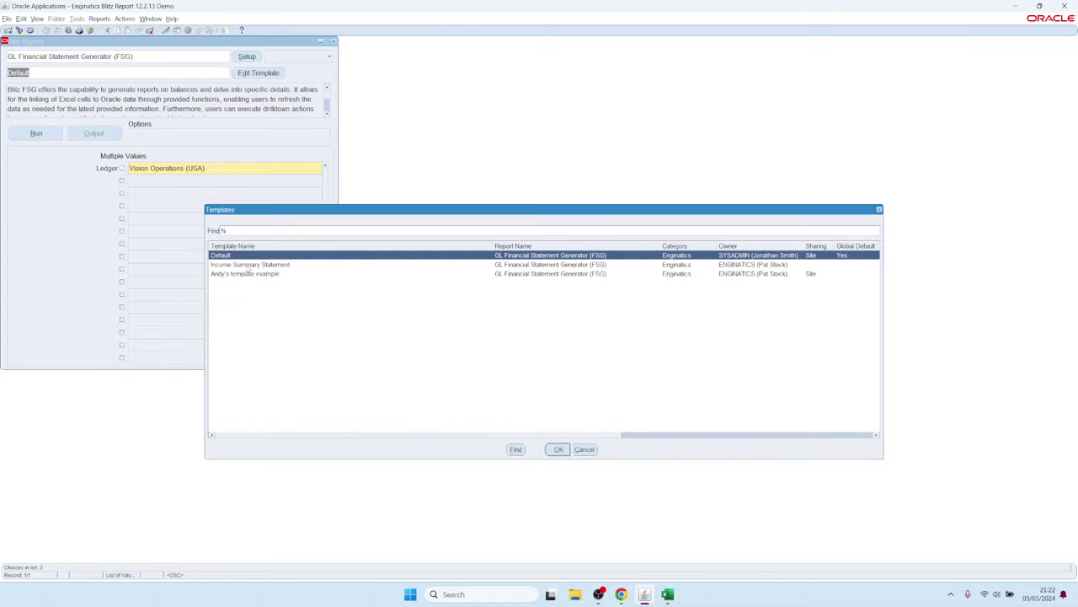
double_click(249, 265)
left_click(46, 136)
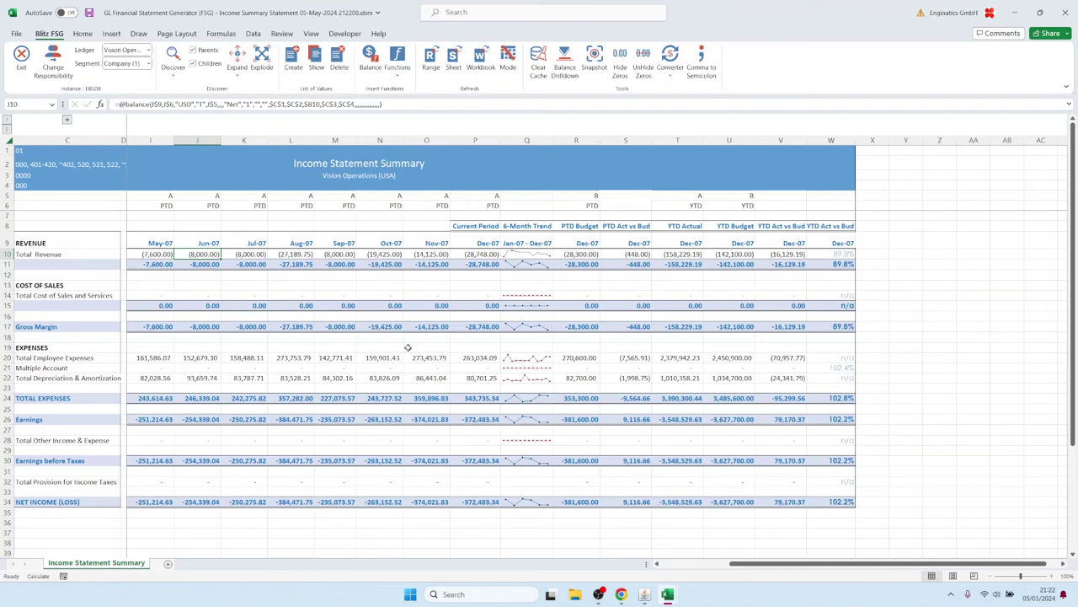
- Inspect the Jun-07 Gross Margin formula and the Jul-07 Total Revenue balance function in the income statement
left_click(204, 327)
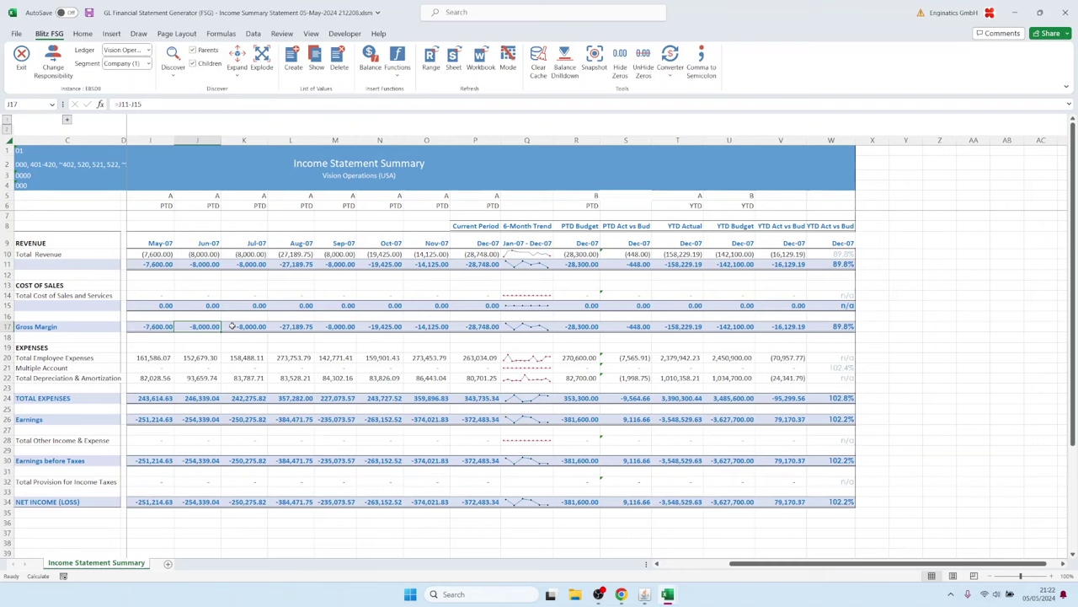
key("F2")
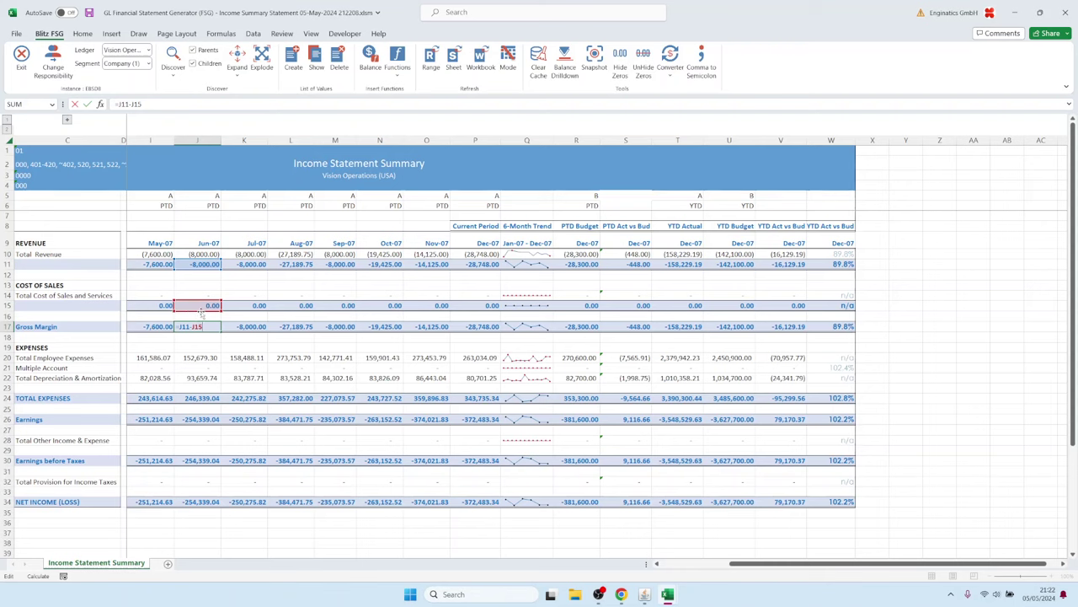
key("Escape")
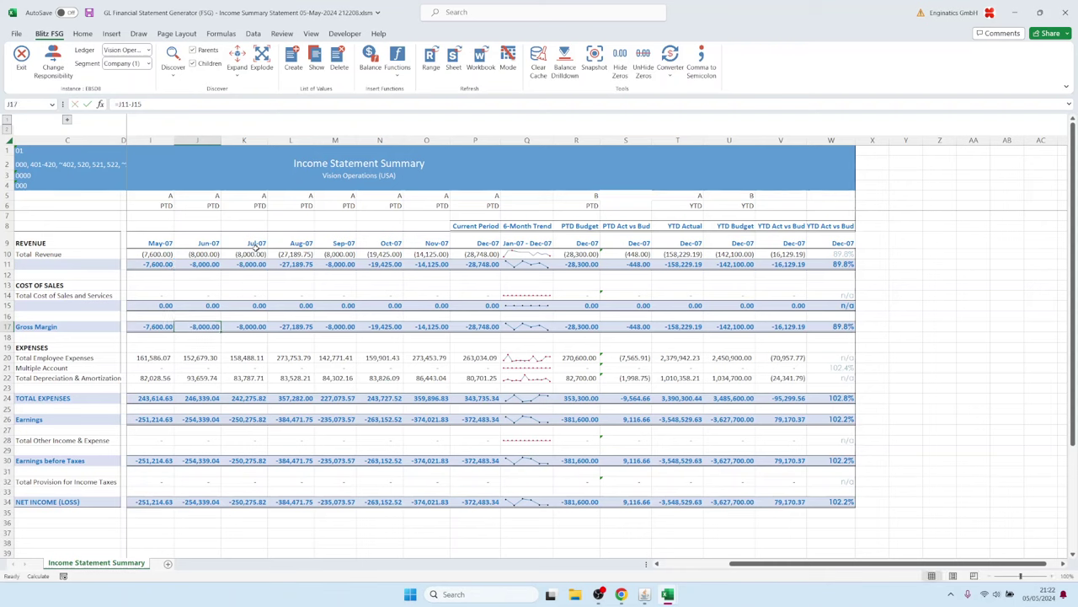
left_click(252, 256)
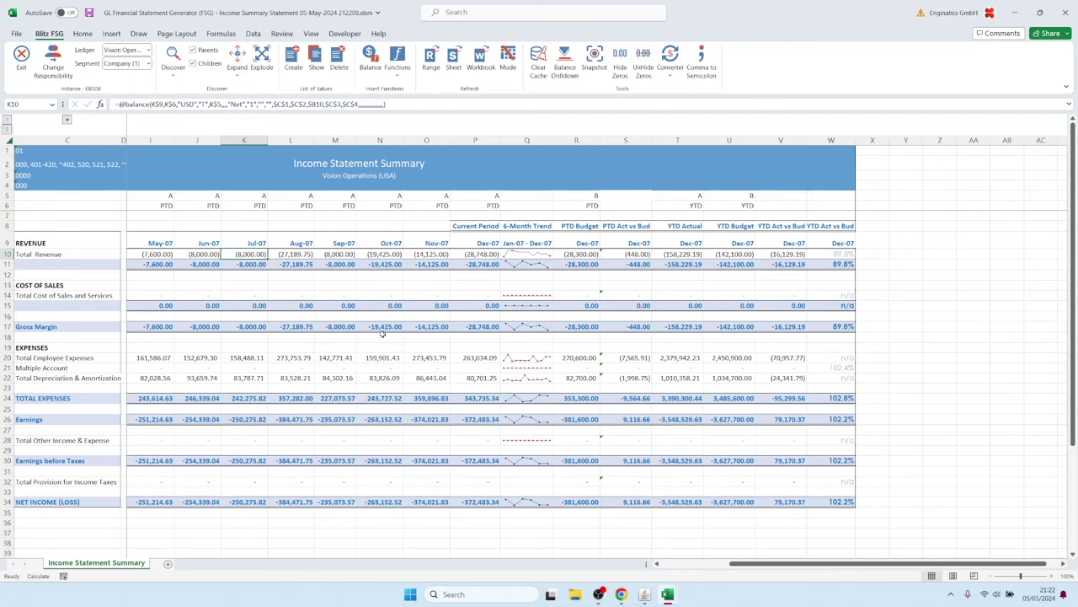